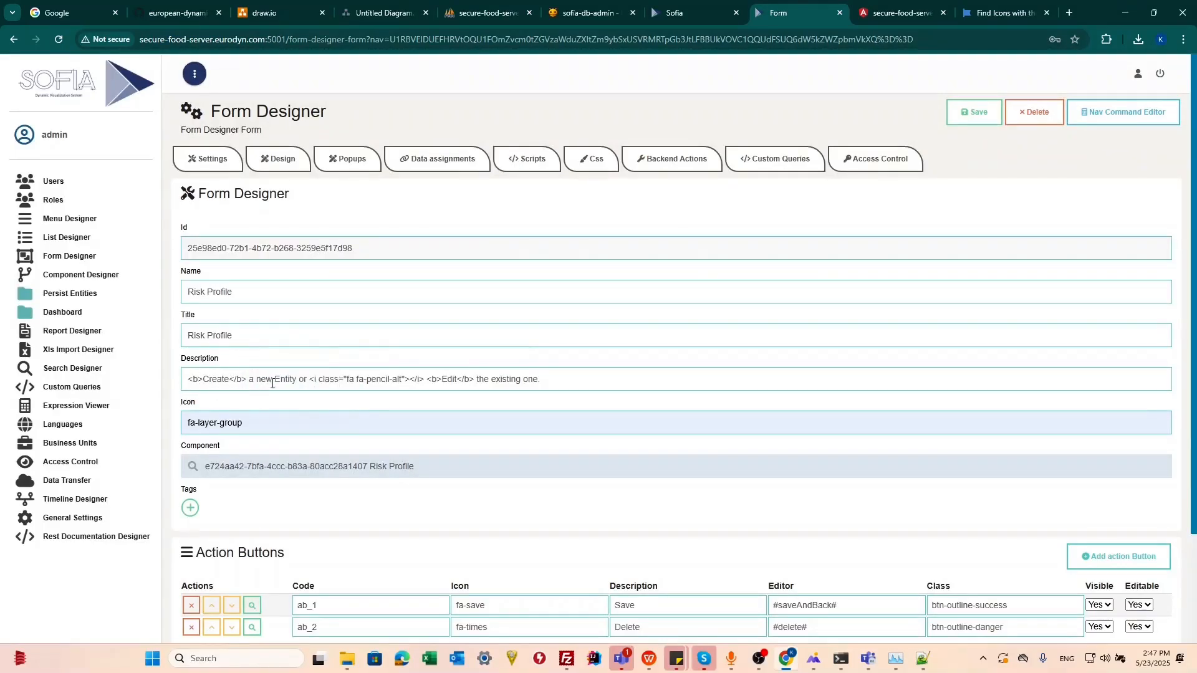
Step: Reword the form description so it reads "a new Risk Profile" and "the current one"
{"action": "double_click", "coordinate": [275, 382]}
{"action": "type", "text": "Risk Profile"}
{"action": "left_click", "coordinate": [321, 381]}
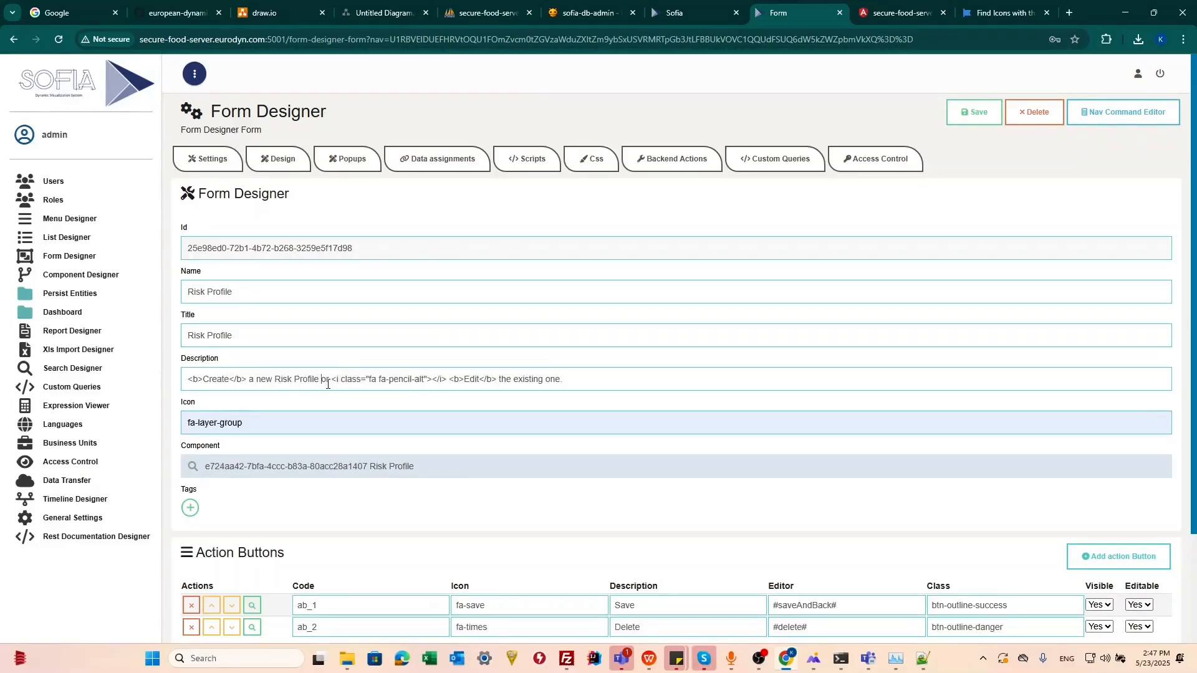
{"action": "double_click", "coordinate": [519, 378]}
{"action": "type", "text": "current"}
{"action": "scroll", "coordinate": [340, 470], "scroll_direction": "down", "scroll_amount": 2}
{"action": "scroll", "coordinate": [340, 470], "scroll_direction": "up", "scroll_amount": 2}
{"action": "scroll", "coordinate": [340, 470], "scroll_direction": "down", "scroll_amount": 2}
{"action": "scroll", "coordinate": [339, 474], "scroll_direction": "up", "scroll_amount": 2}
{"action": "scroll", "coordinate": [338, 474], "scroll_direction": "down", "scroll_amount": 2}
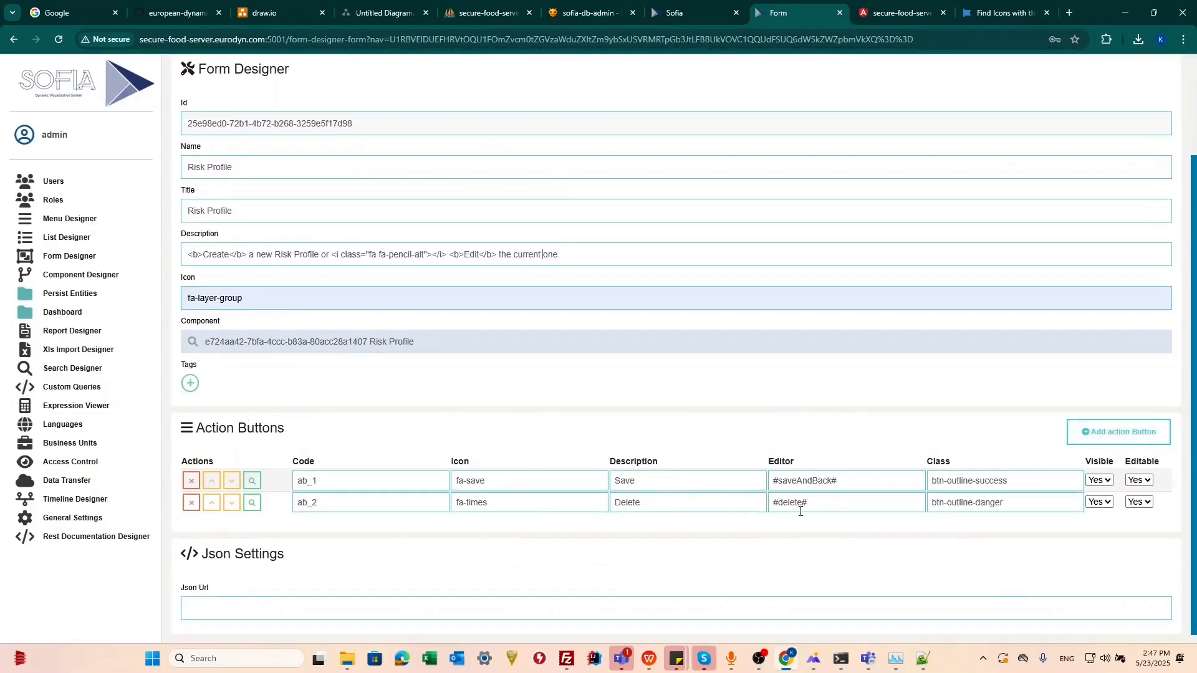
{"action": "scroll", "coordinate": [518, 497], "scroll_direction": "up", "scroll_amount": 2}
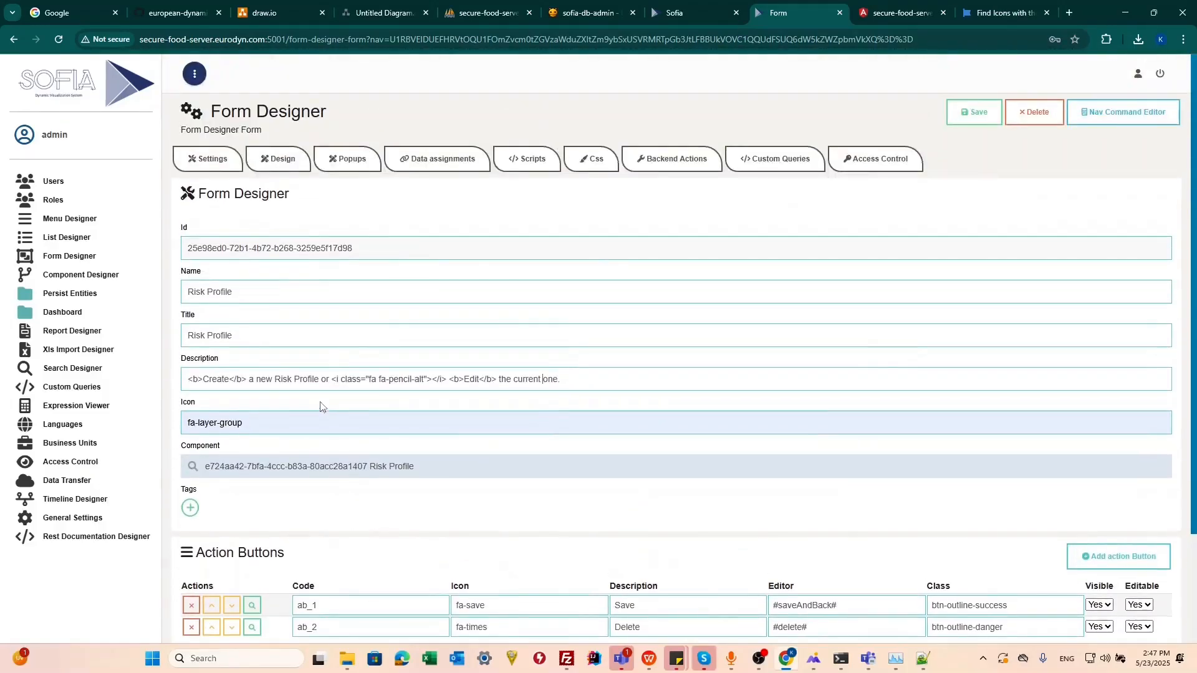
Step: In the form's design view, add a second area to Tab1 and delete it again
{"action": "left_click", "coordinate": [267, 164]}
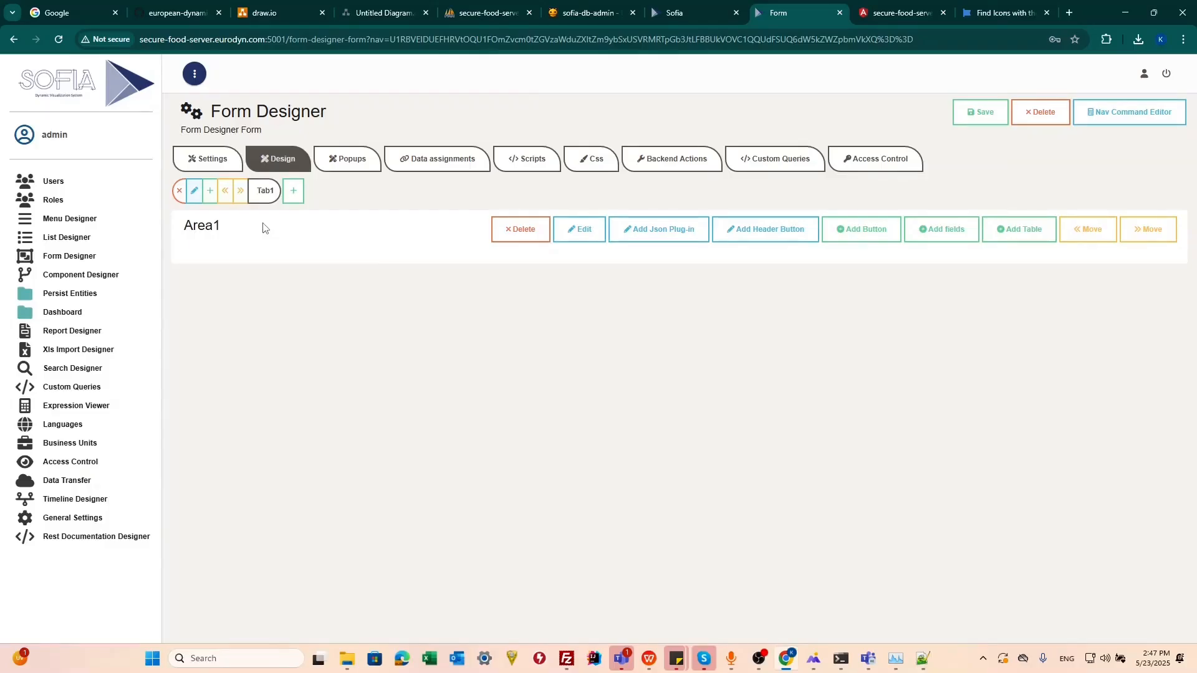
{"action": "left_click", "coordinate": [210, 190]}
{"action": "left_click", "coordinate": [286, 324]}
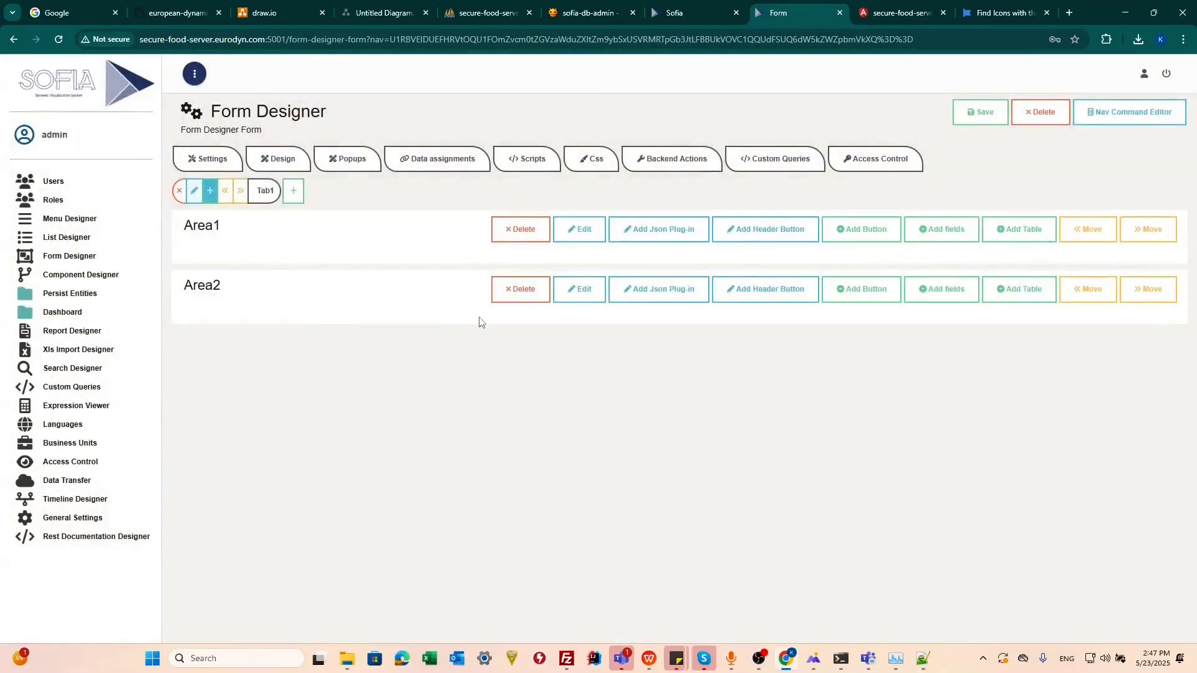
{"action": "left_click", "coordinate": [513, 293]}
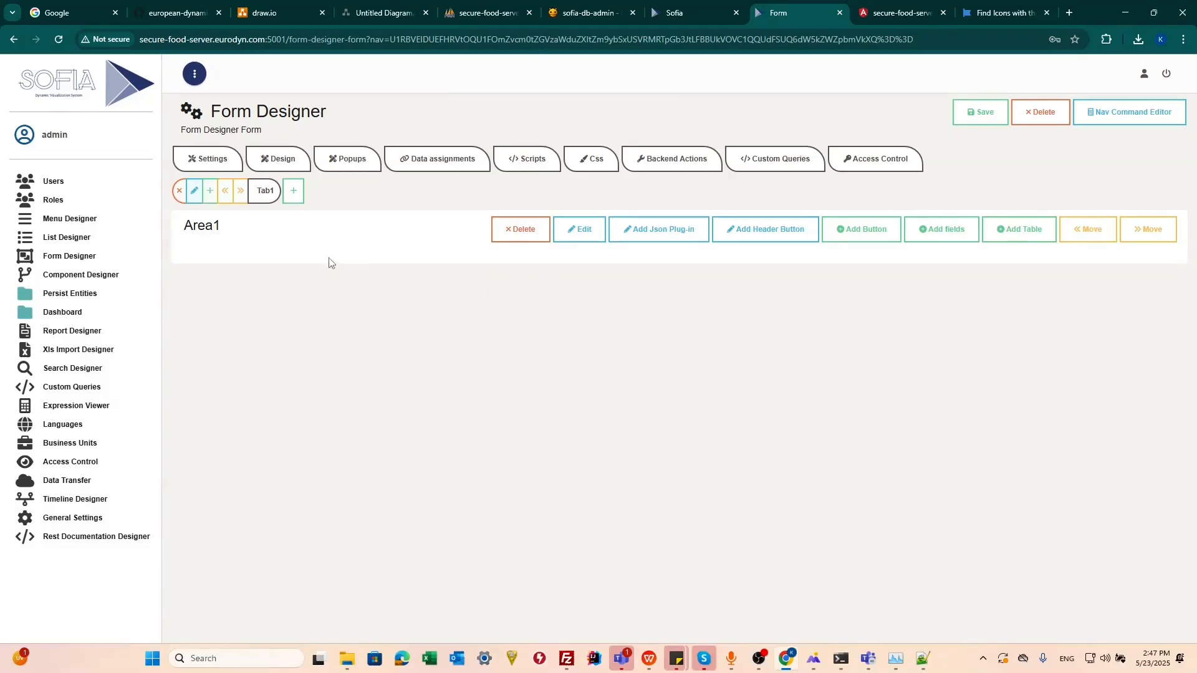
Step: Add a second tab, Tab2, and create two areas inside it
{"action": "left_click", "coordinate": [293, 190]}
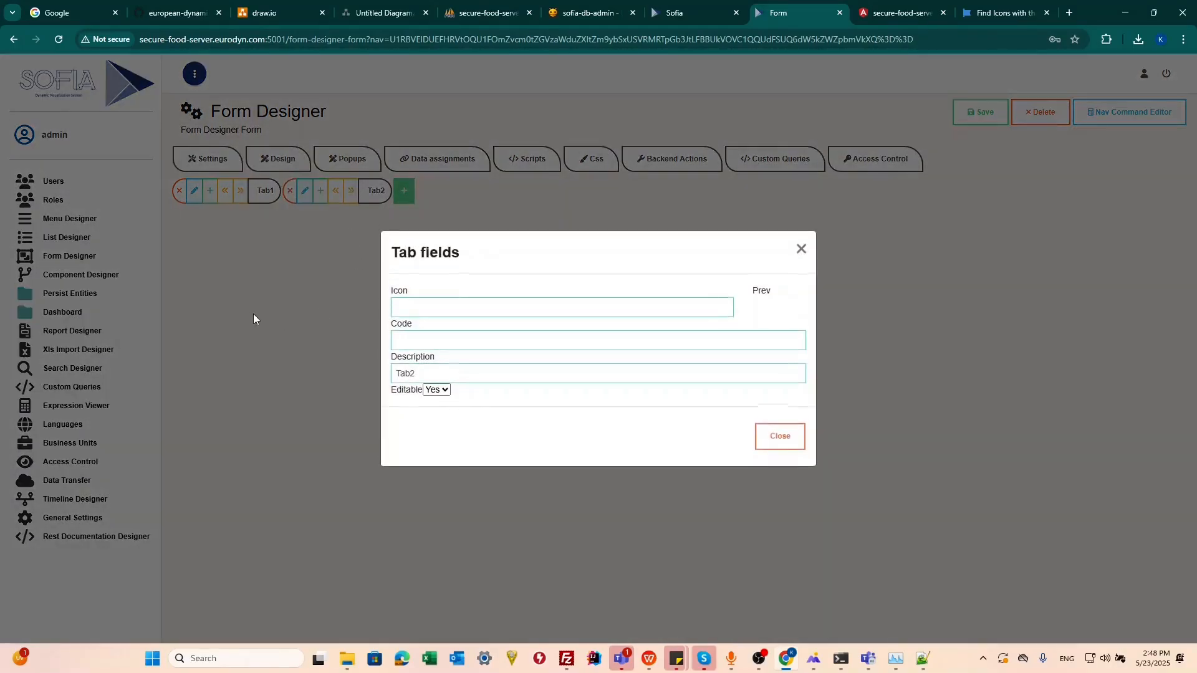
{"action": "left_click", "coordinate": [253, 315]}
{"action": "left_click", "coordinate": [315, 196]}
{"action": "left_click", "coordinate": [282, 317]}
{"action": "left_click", "coordinate": [321, 195]}
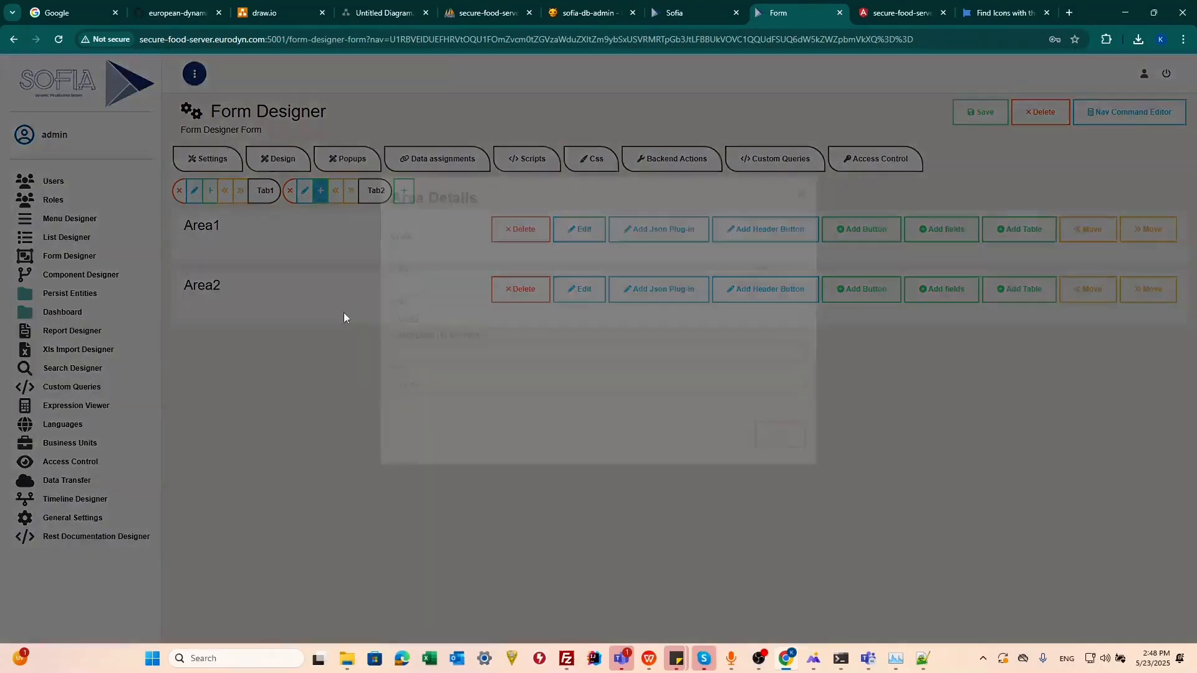
{"action": "left_click", "coordinate": [290, 346]}
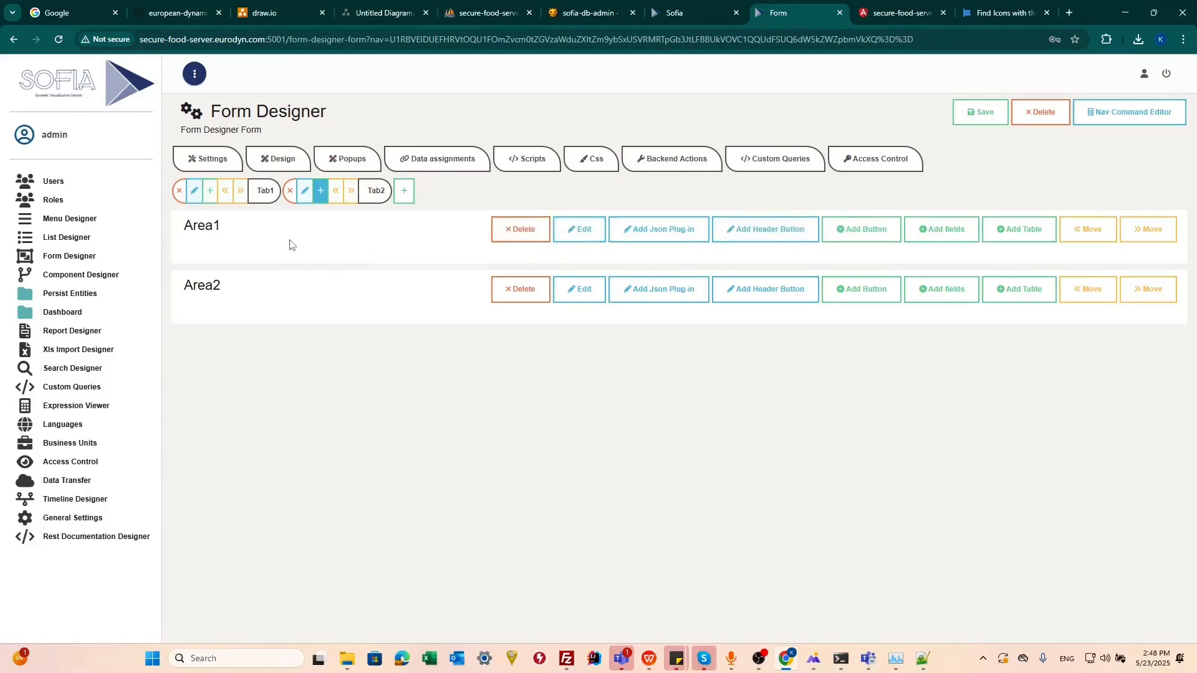
Step: Give Tab2's first area the icon fa-users and the description Test test
{"action": "left_click", "coordinate": [565, 236]}
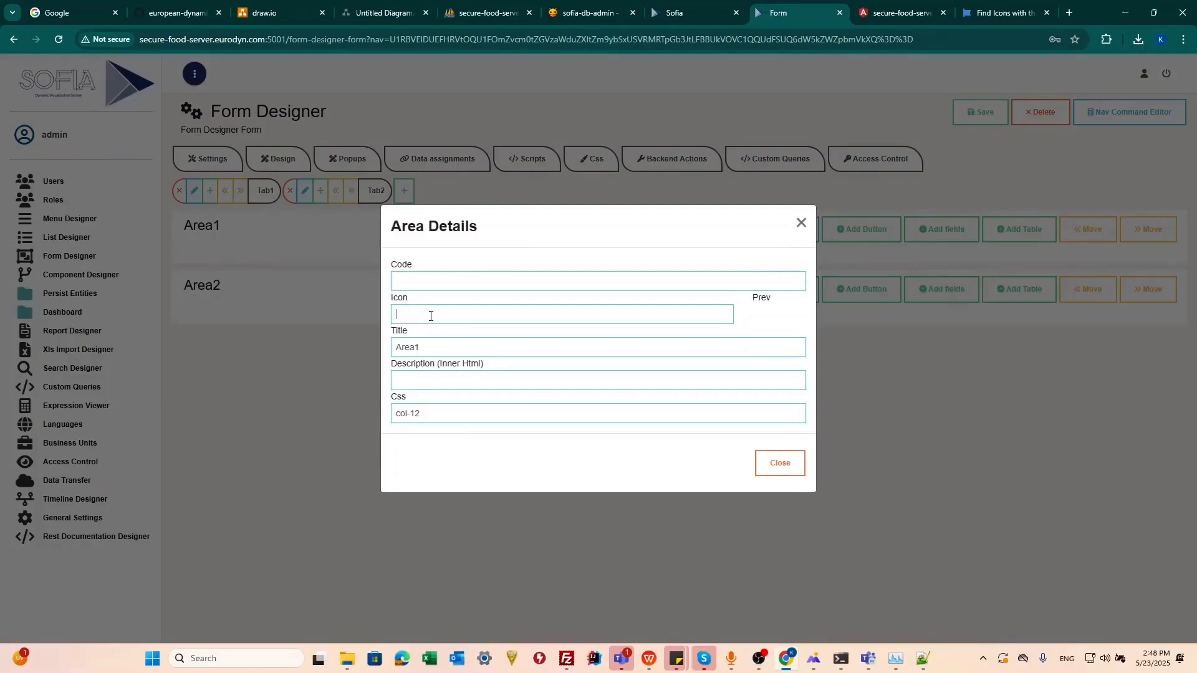
{"action": "type", "text": "fa-users"}
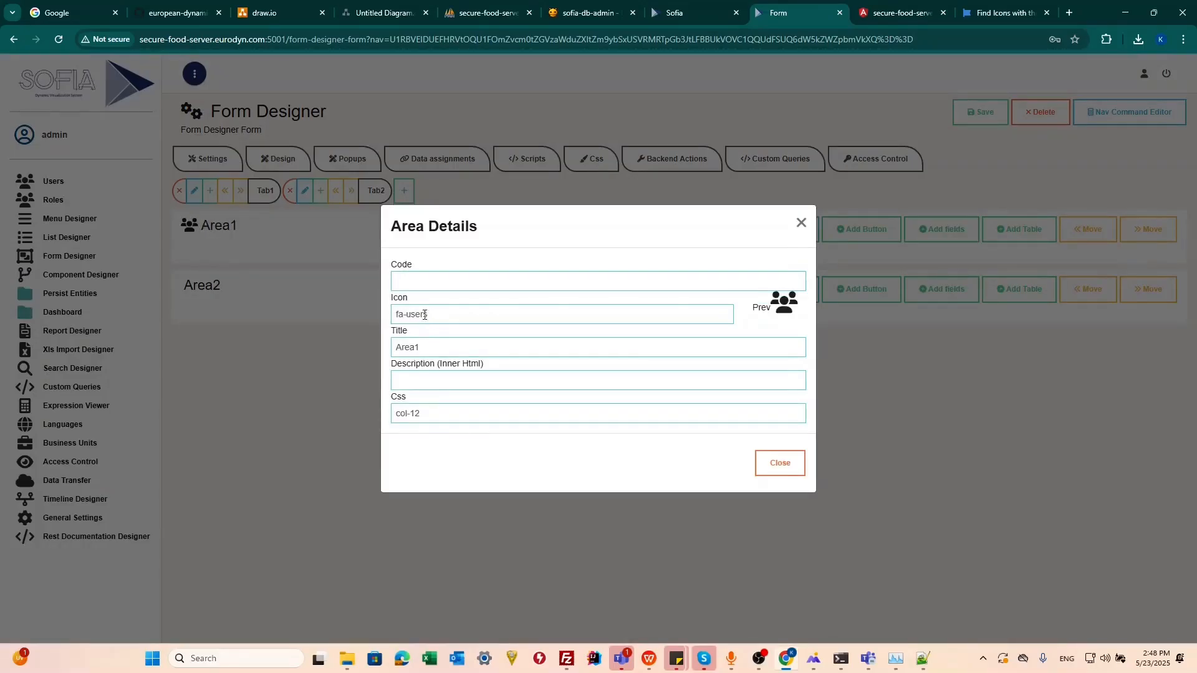
{"action": "left_click_drag", "start_coordinate": [427, 354], "coordinate": [371, 347]}
{"action": "left_click", "coordinate": [448, 375]}
{"action": "double_click", "coordinate": [427, 351]}
{"action": "left_click", "coordinate": [447, 377]}
{"action": "type", "text": "Test test"}
Step: Set the CSS class of Tab2's first area to col-6 and close its details
{"action": "left_click", "coordinate": [432, 414]}
{"action": "left_click_drag", "start_coordinate": [411, 417], "coordinate": [422, 415]}
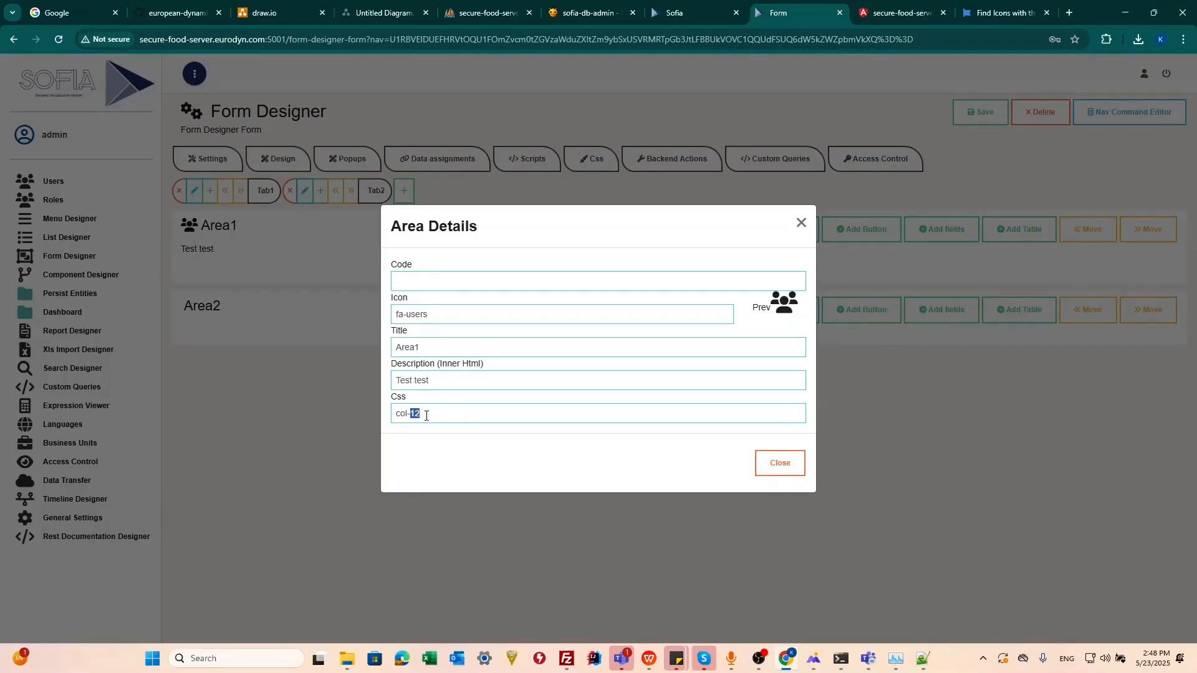
{"action": "left_click", "coordinate": [426, 416]}
{"action": "left_click", "coordinate": [431, 409]}
{"action": "key", "text": "BackSpace"}
{"action": "key", "text": "BackSpace"}
{"action": "type", "text": "6"}
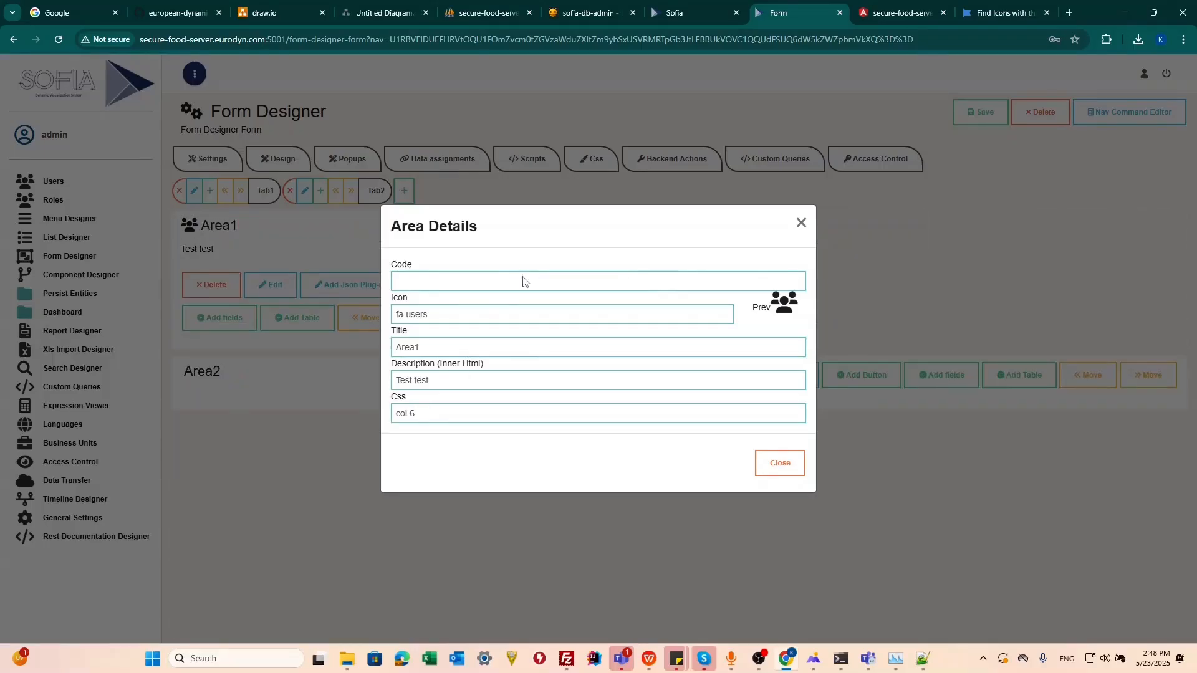
{"action": "left_click", "coordinate": [800, 223]}
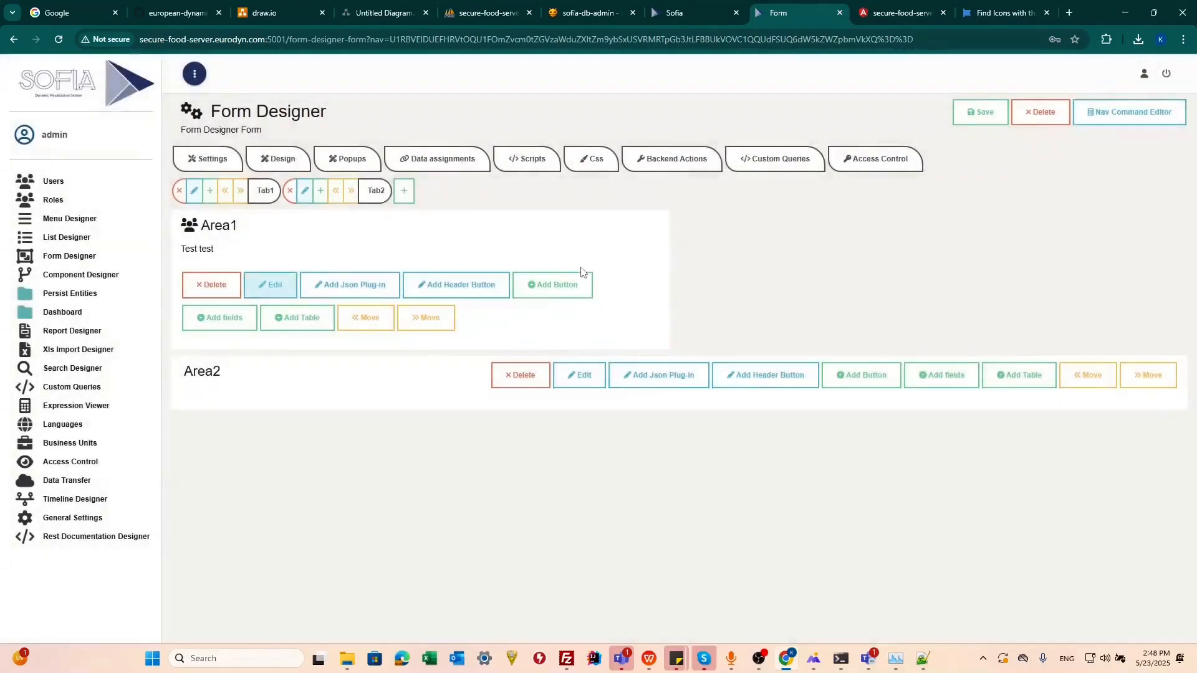
Step: Set the CSS class of Tab2's second area to col-6
{"action": "left_click", "coordinate": [593, 377]}
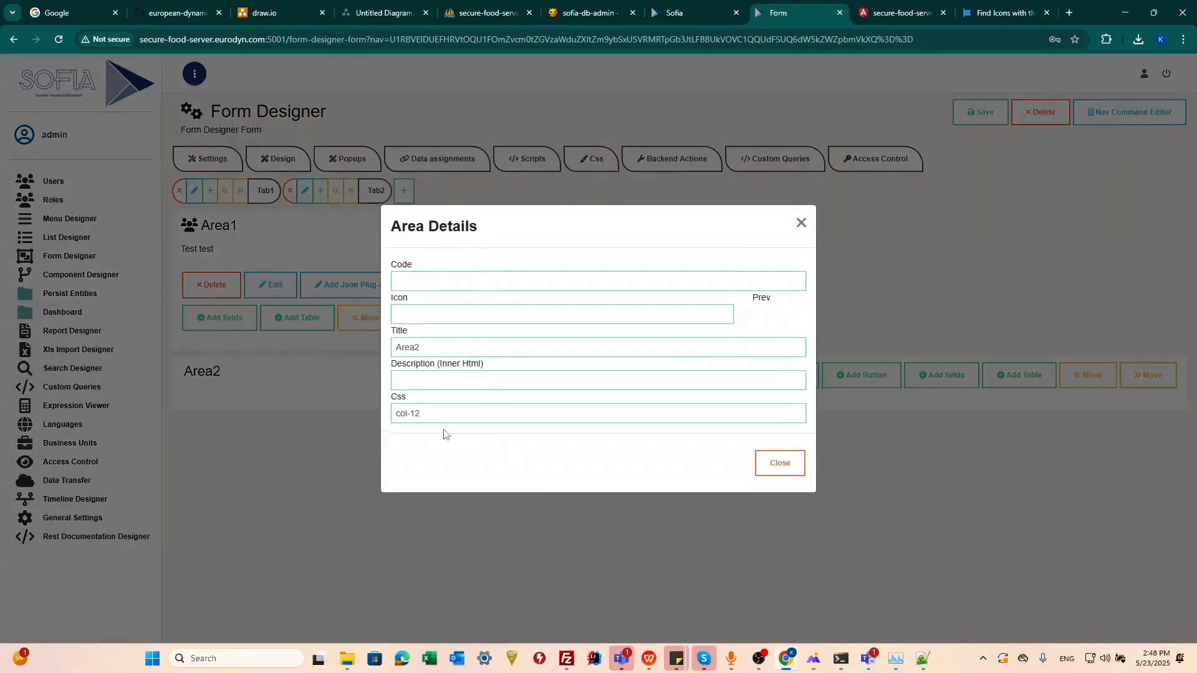
{"action": "key", "text": "BackSpace"}
{"action": "key", "text": "BackSpace"}
{"action": "type", "text": "6"}
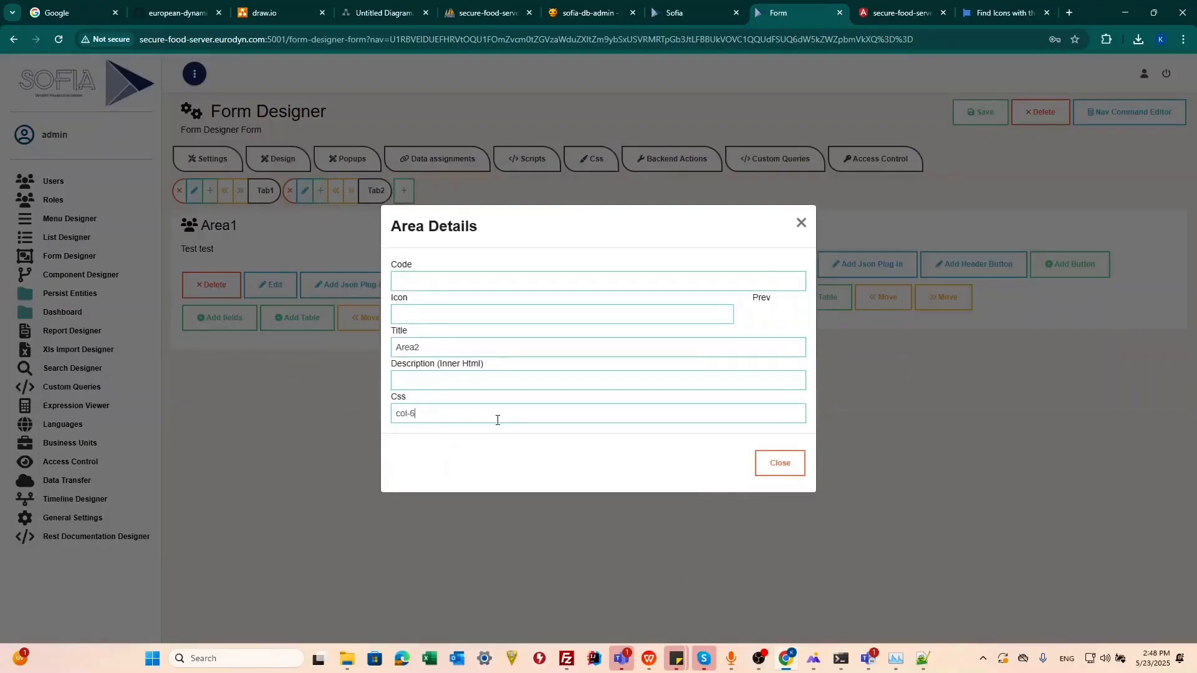
{"action": "left_click", "coordinate": [310, 422]}
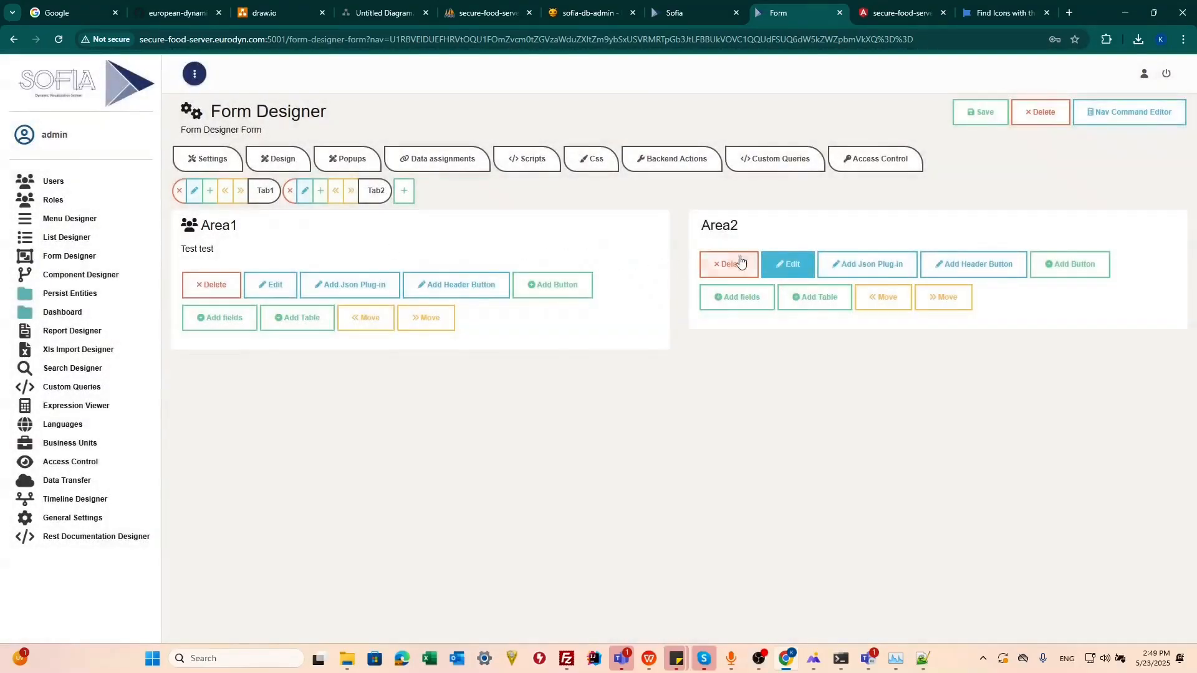
Step: Change the second area's CSS classes to col-12 col-md-6
{"action": "left_click", "coordinate": [791, 273]}
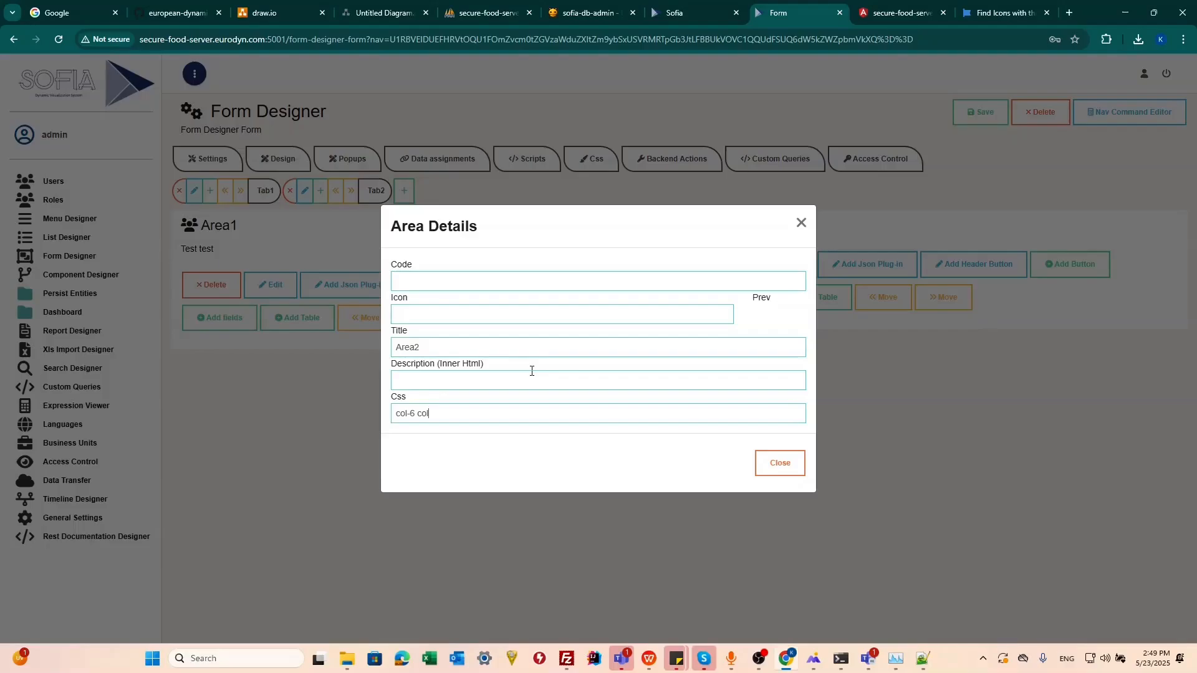
{"action": "type", "text": "md-67"}
{"action": "key", "text": "BackSpace"}
{"action": "type", "text": "12"}
{"action": "left_click", "coordinate": [952, 406]}
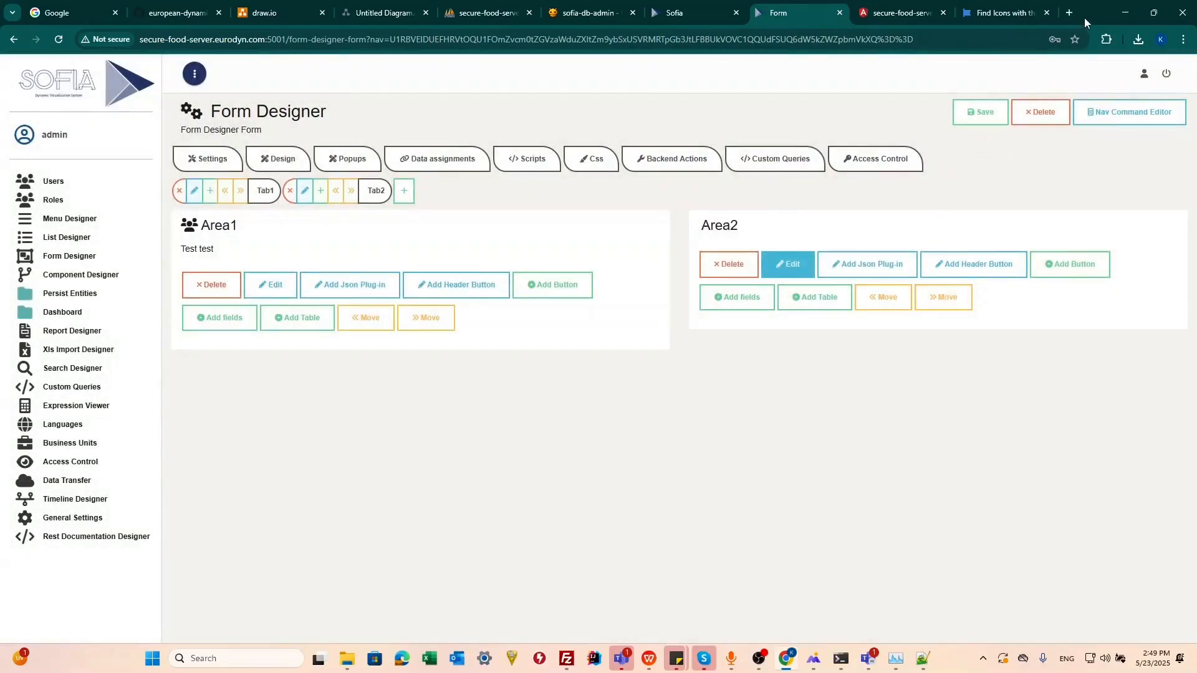
Step: Resize the browser window narrower and back to full size to check how the two areas arrange
{"action": "double_click", "coordinate": [1083, 17]}
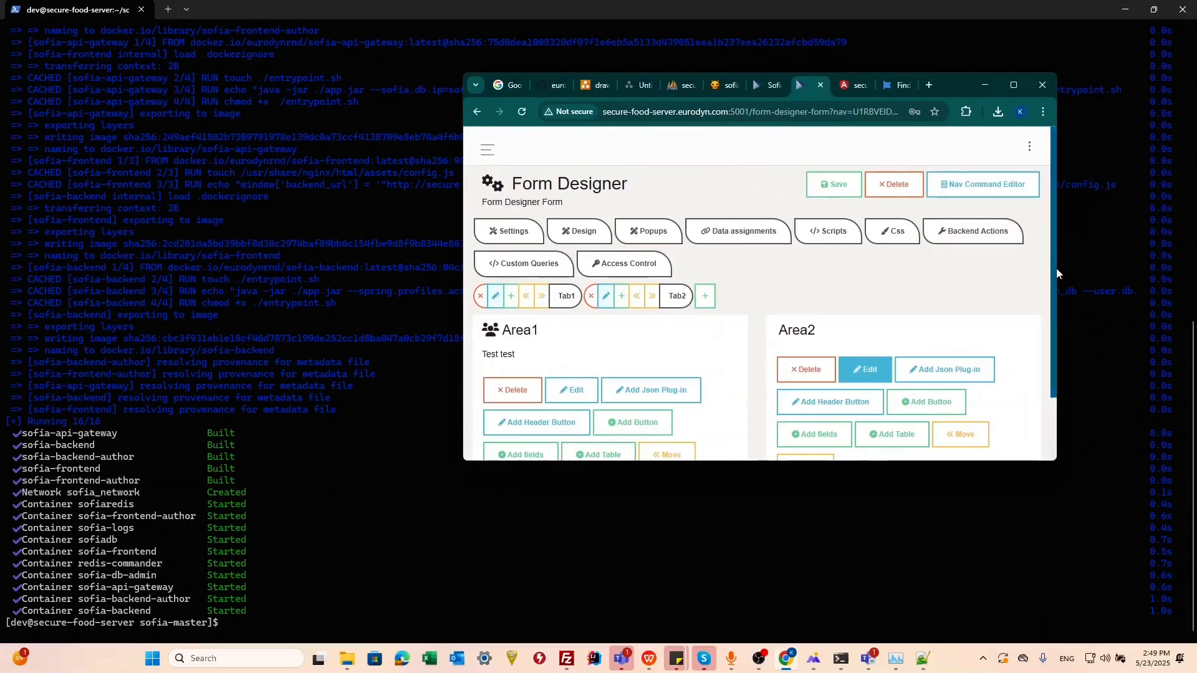
{"action": "left_click_drag", "start_coordinate": [1056, 268], "coordinate": [860, 267]}
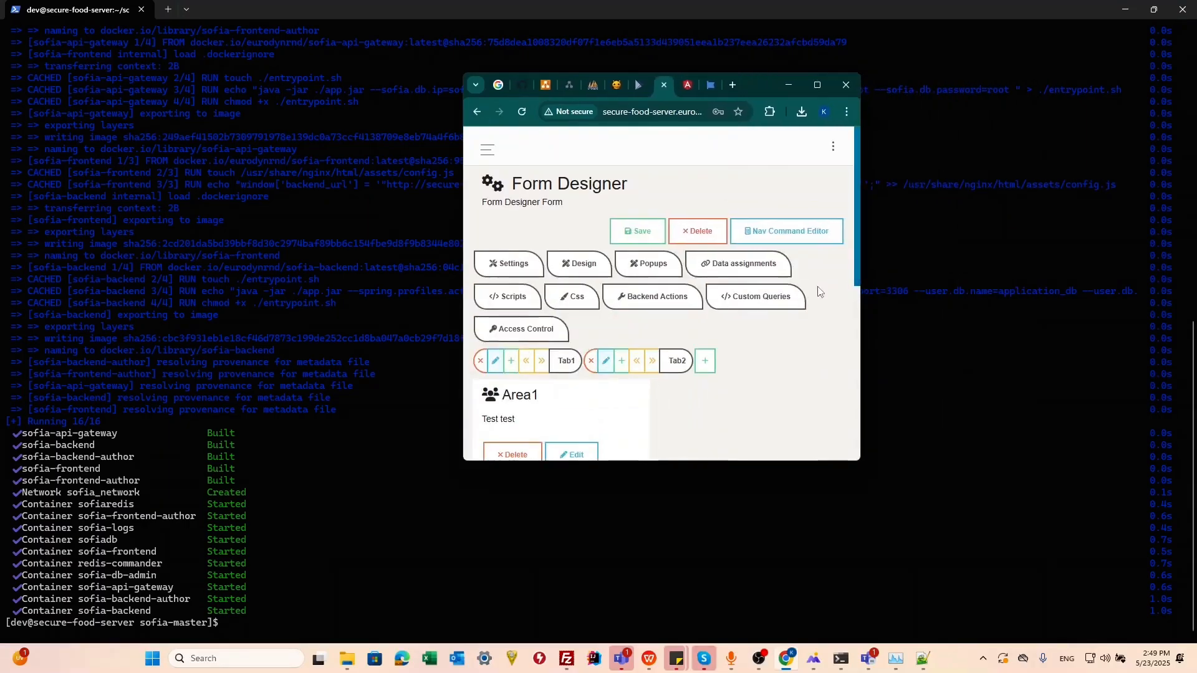
{"action": "scroll", "coordinate": [798, 318], "scroll_direction": "down", "scroll_amount": 6}
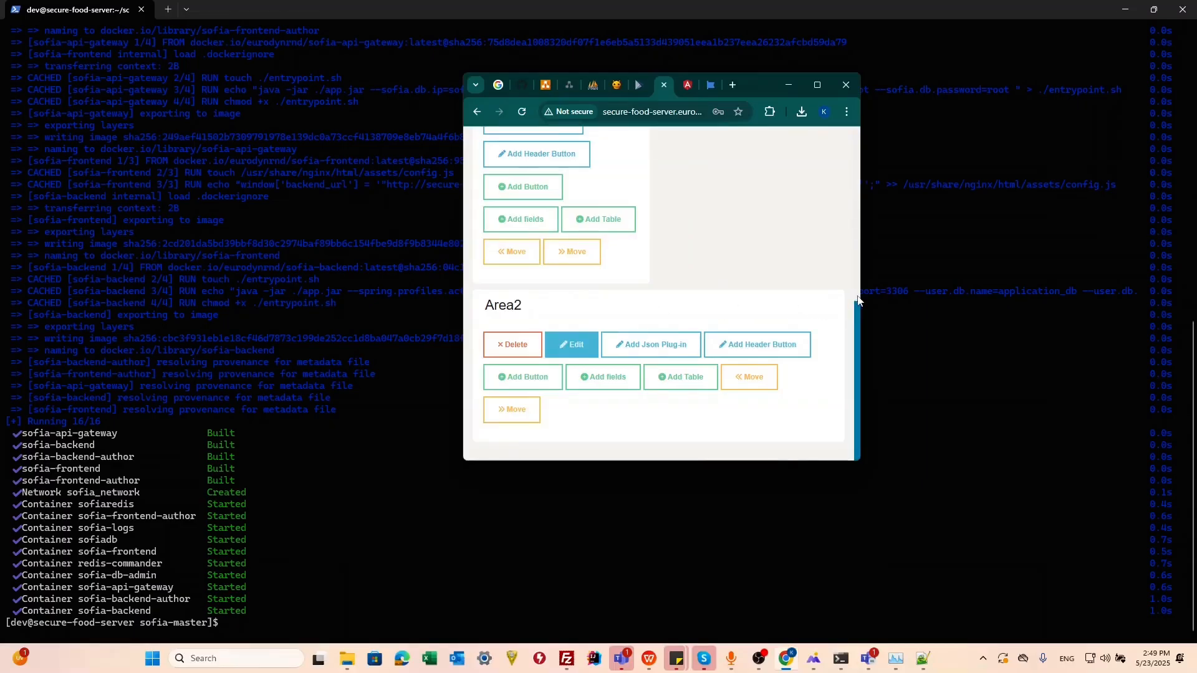
{"action": "left_click_drag", "start_coordinate": [861, 292], "coordinate": [1088, 289]}
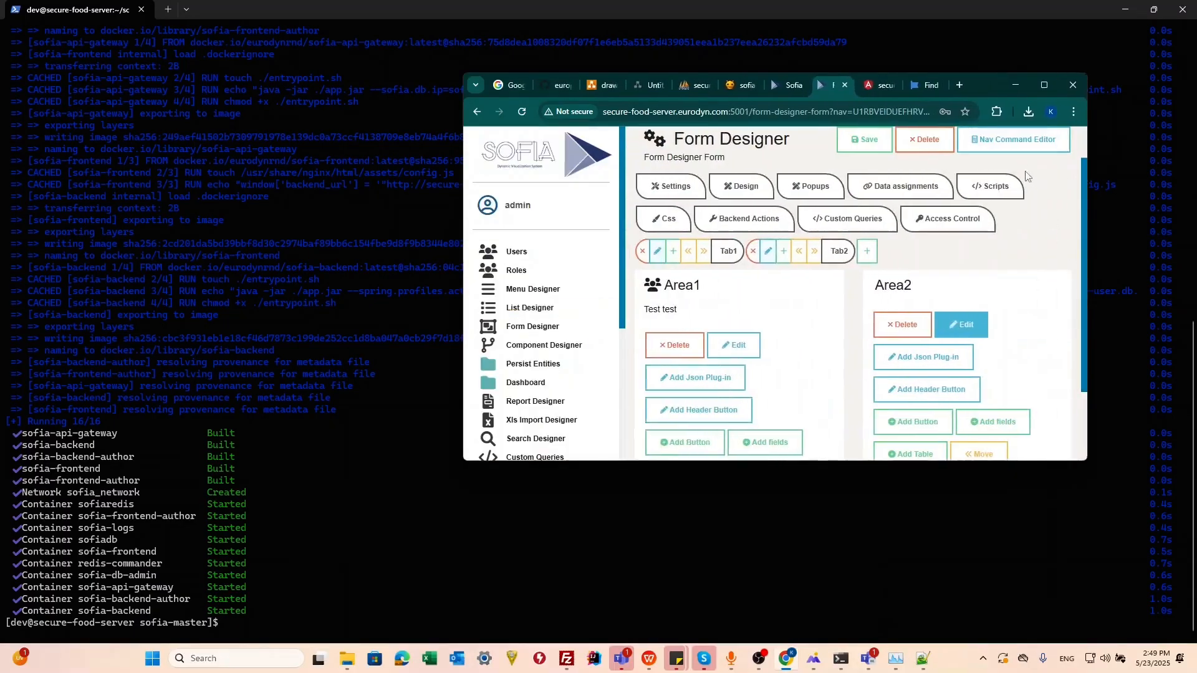
{"action": "double_click", "coordinate": [987, 87]}
Step: Open the second area's details to review its CSS classes, then close them
{"action": "left_click", "coordinate": [786, 264]}
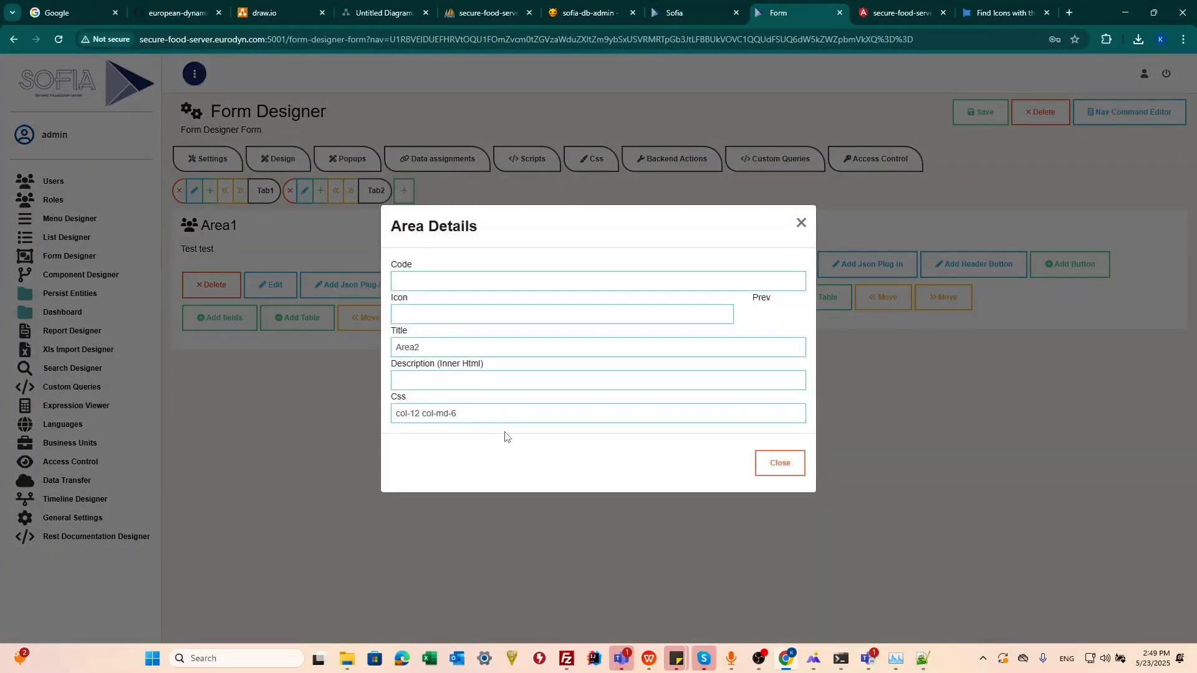
{"action": "left_click_drag", "start_coordinate": [476, 417], "coordinate": [423, 419]}
{"action": "left_click", "coordinate": [802, 229]}
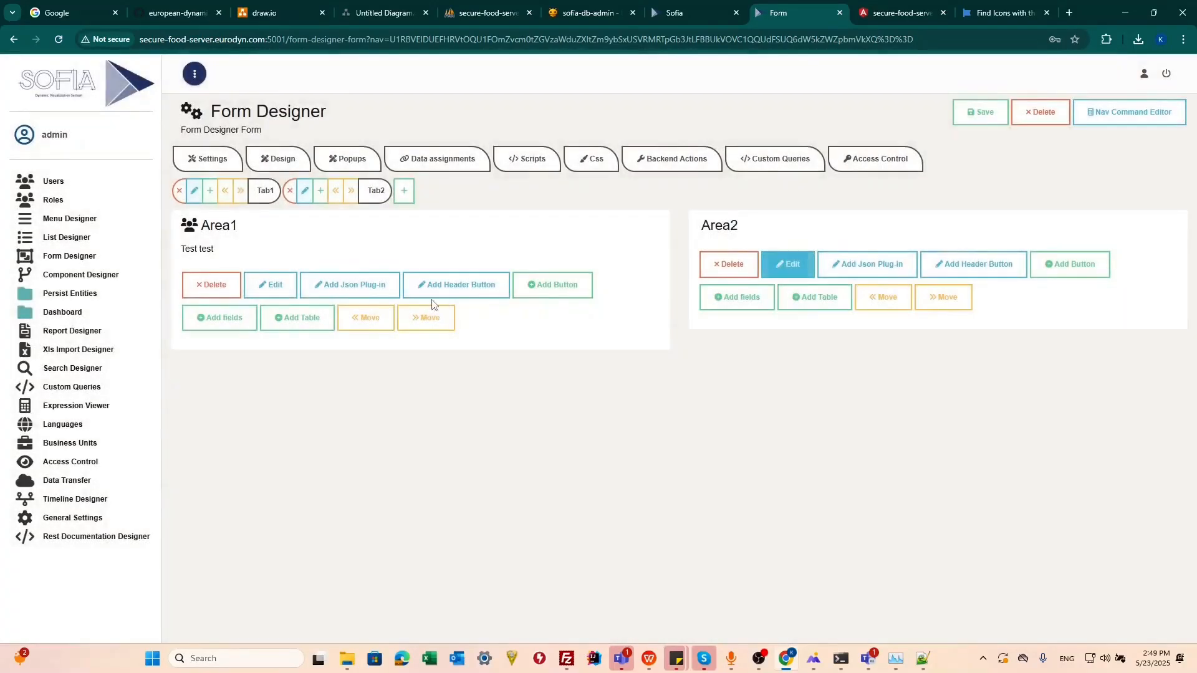
Step: Delete Tab2 with its areas
{"action": "left_click", "coordinate": [289, 190]}
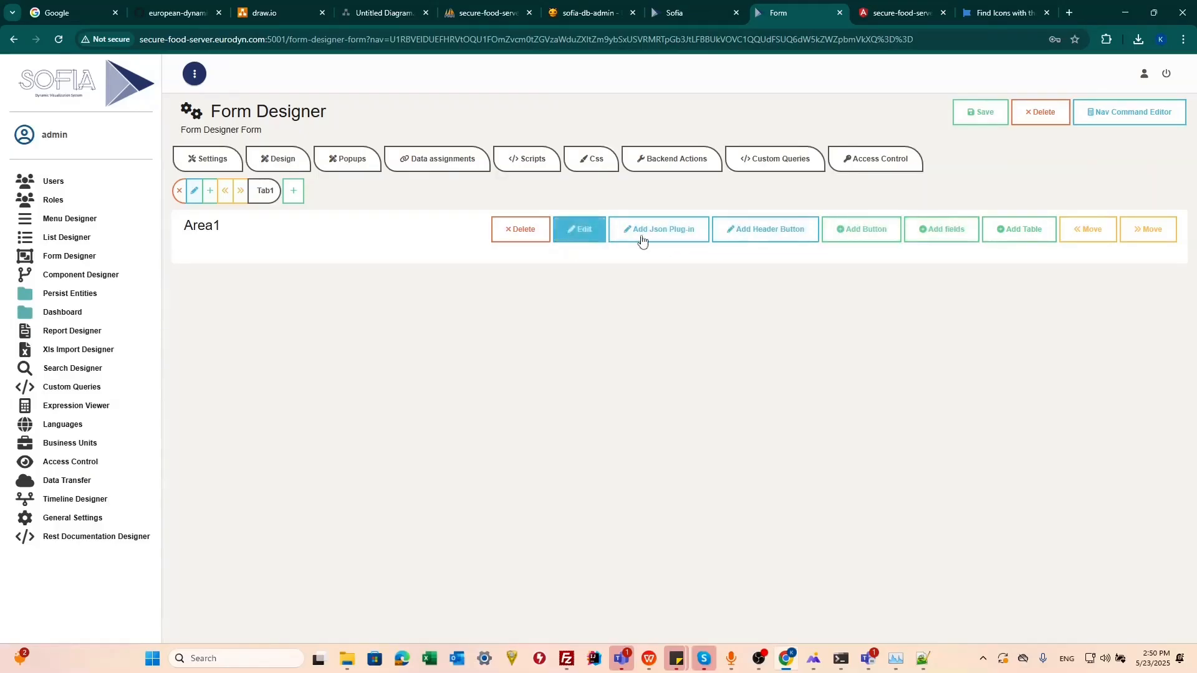
{"action": "left_click", "coordinate": [929, 241]}
{"action": "left_click", "coordinate": [905, 234]}
Step: Open Area1's table list and JSON plug-in editor and close both without changes
{"action": "left_click", "coordinate": [1025, 239]}
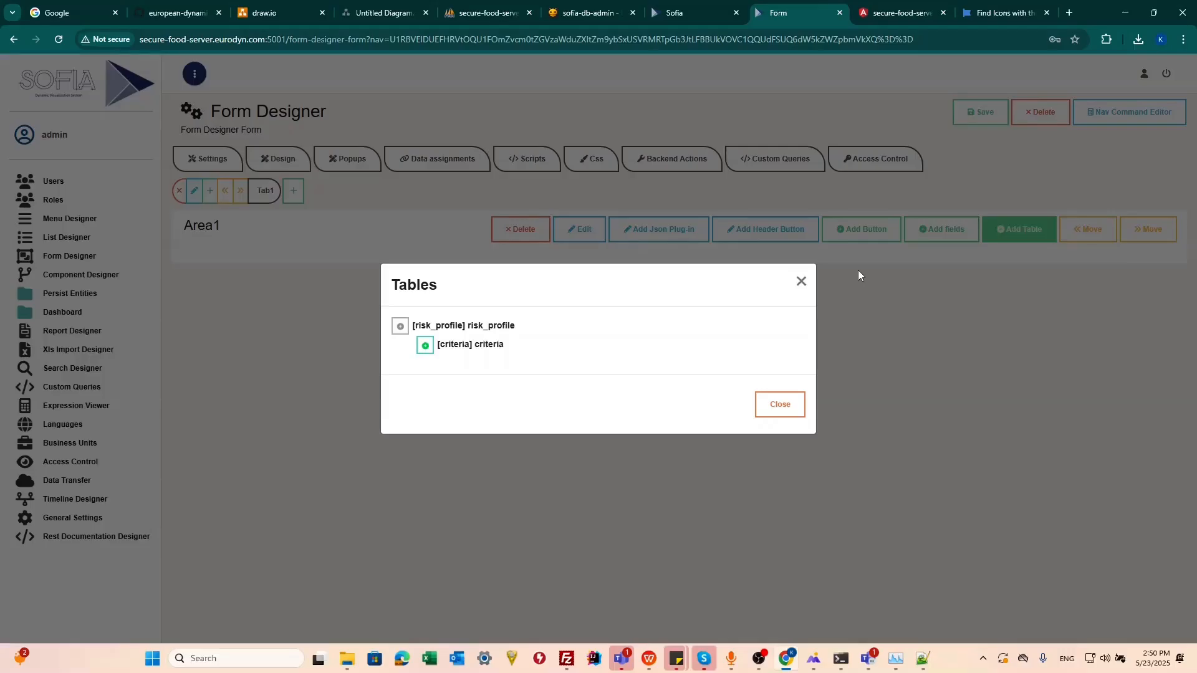
{"action": "left_click", "coordinate": [901, 327]}
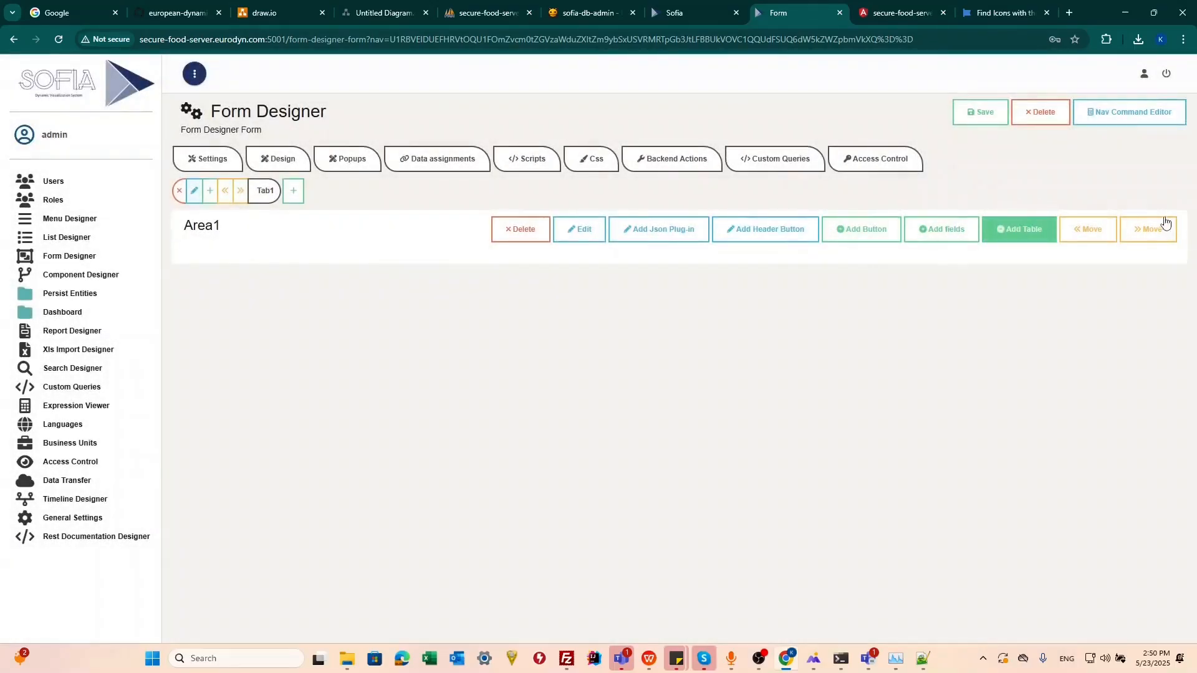
{"action": "left_click", "coordinate": [679, 230]}
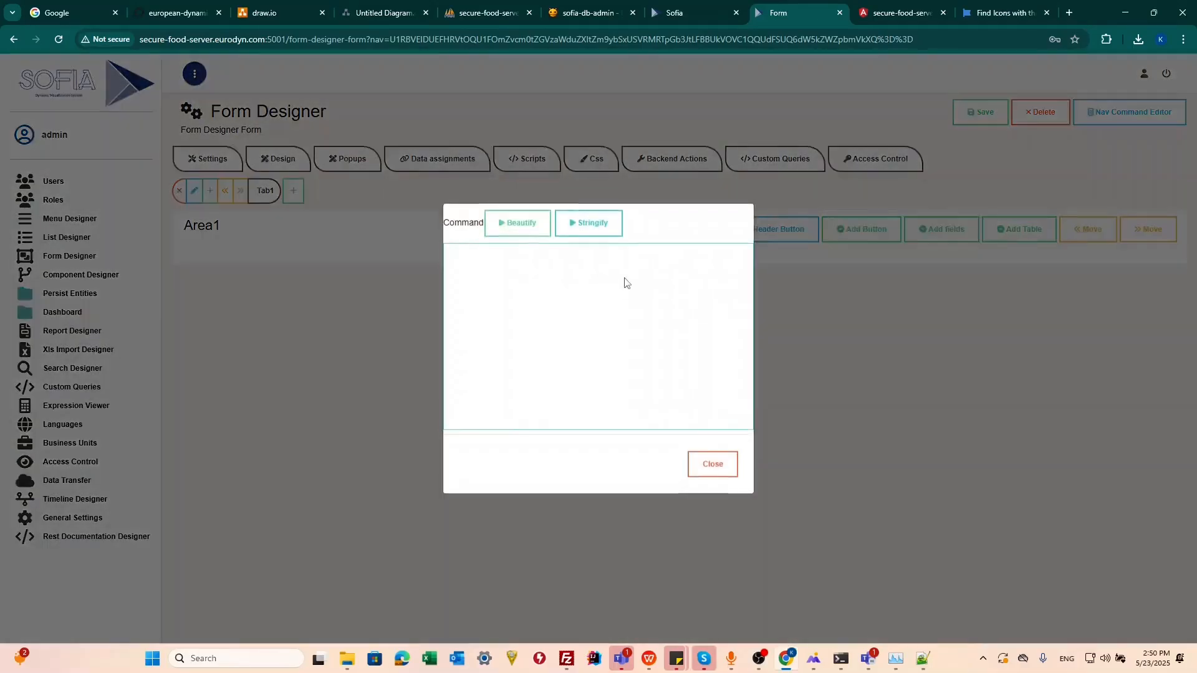
{"action": "left_click", "coordinate": [822, 327]}
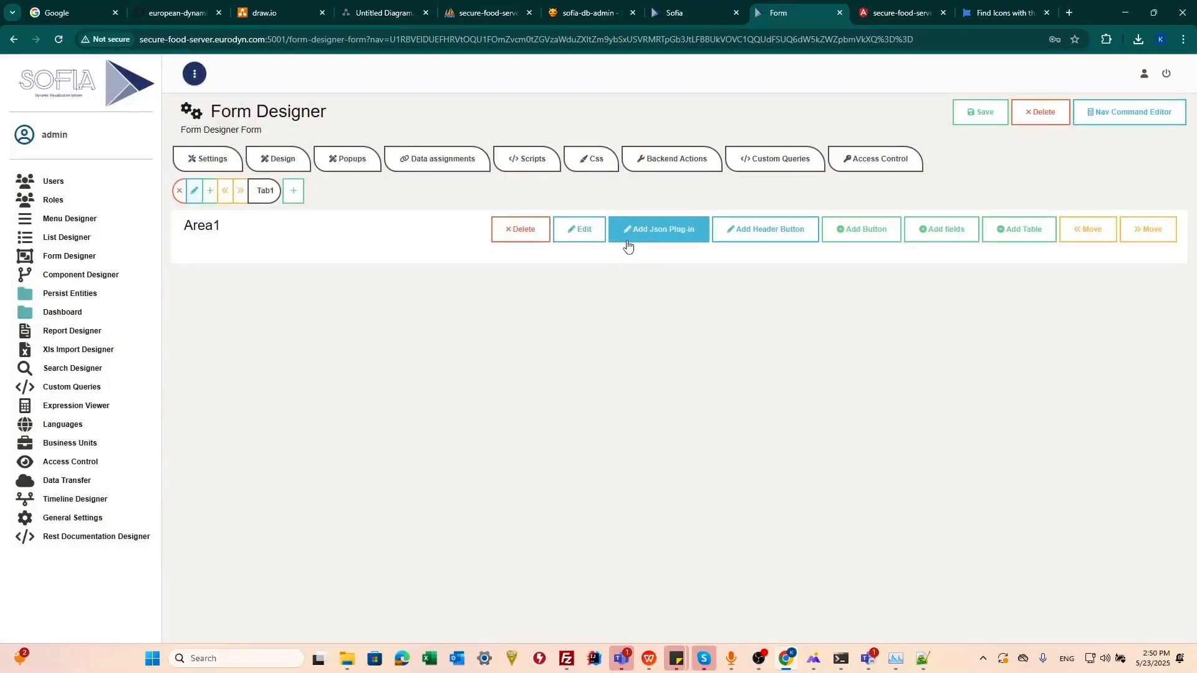
Step: Add the risk_profile fields title, description and visibility_type to Area1
{"action": "left_click", "coordinate": [915, 231]}
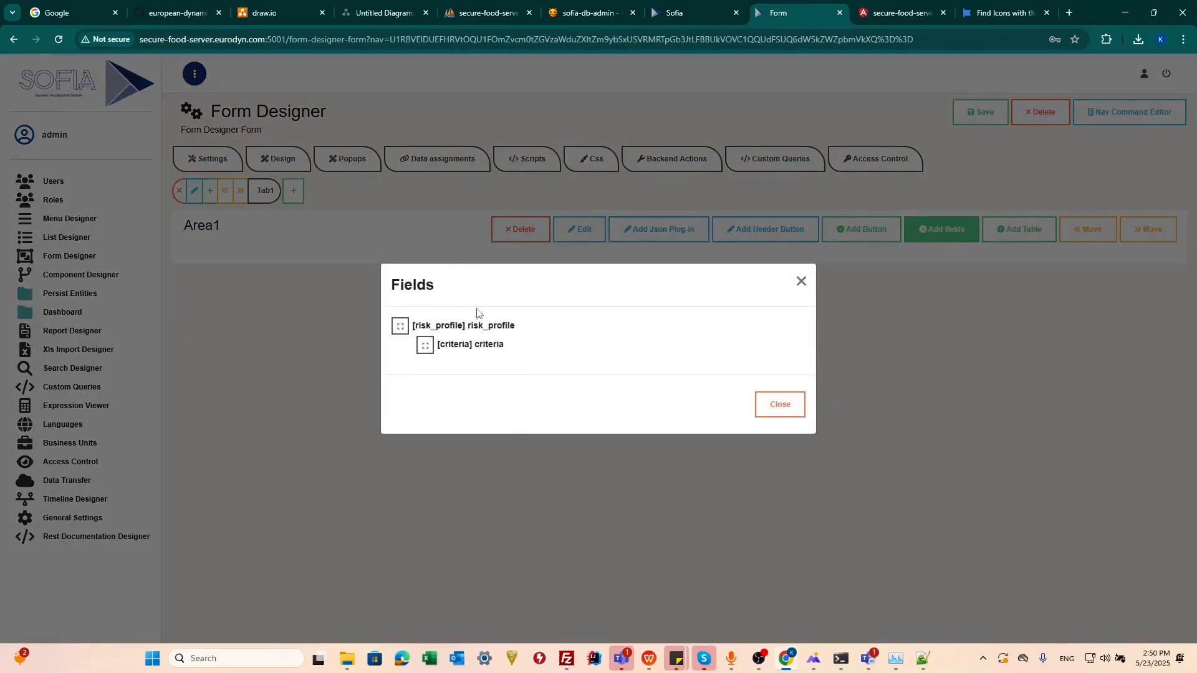
{"action": "left_click", "coordinate": [401, 326]}
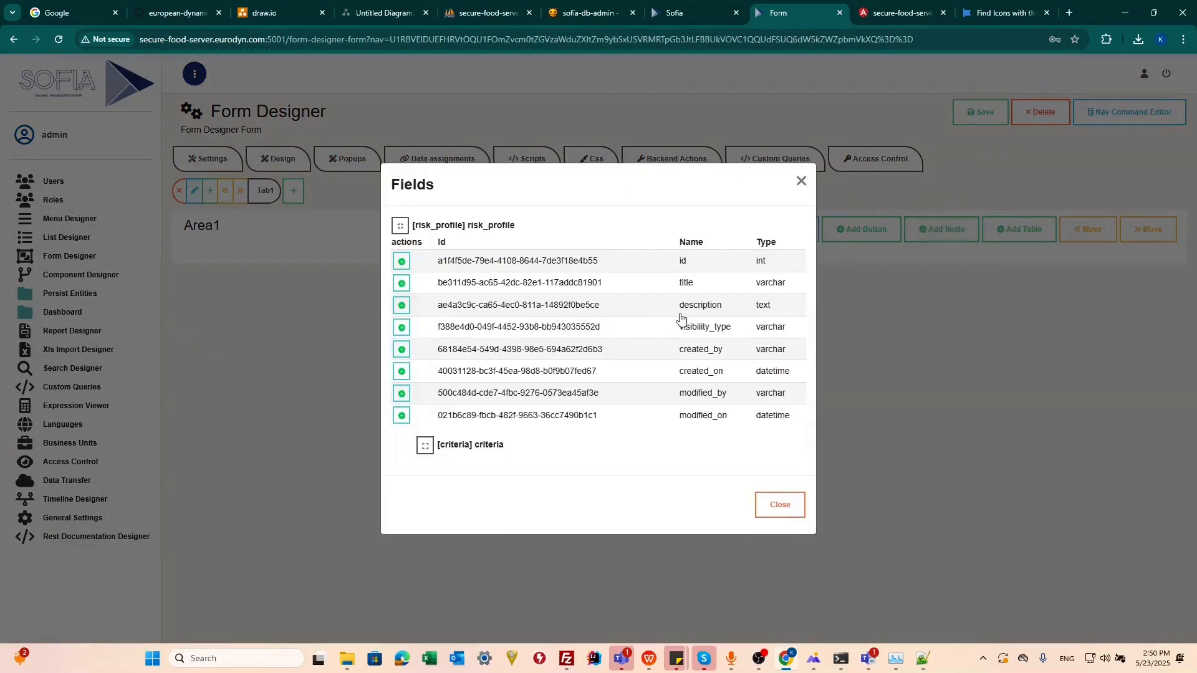
{"action": "left_click", "coordinate": [403, 284]}
{"action": "left_click", "coordinate": [402, 306]}
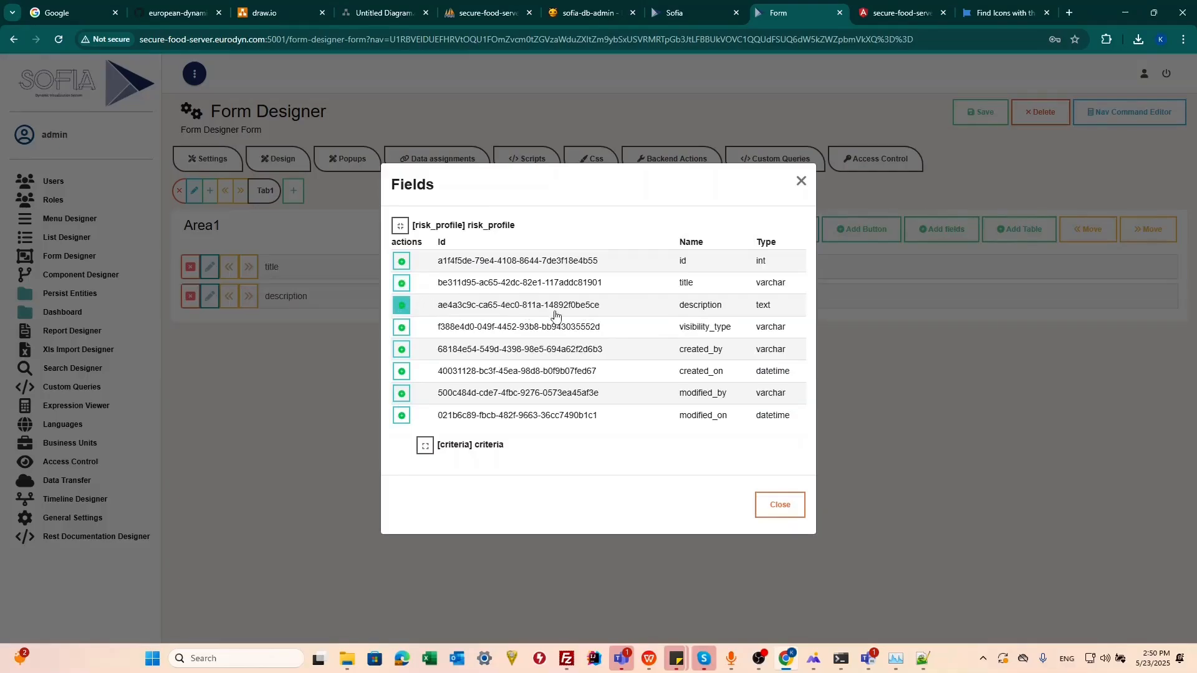
{"action": "left_click", "coordinate": [402, 327]}
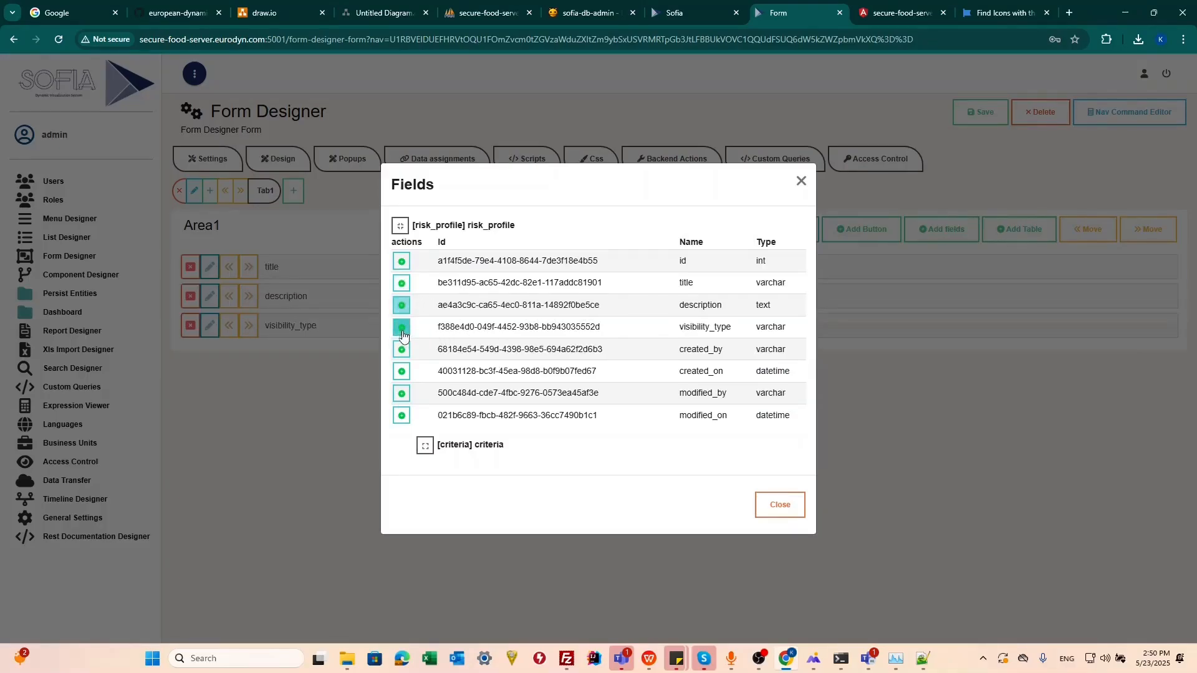
{"action": "left_click", "coordinate": [289, 375]}
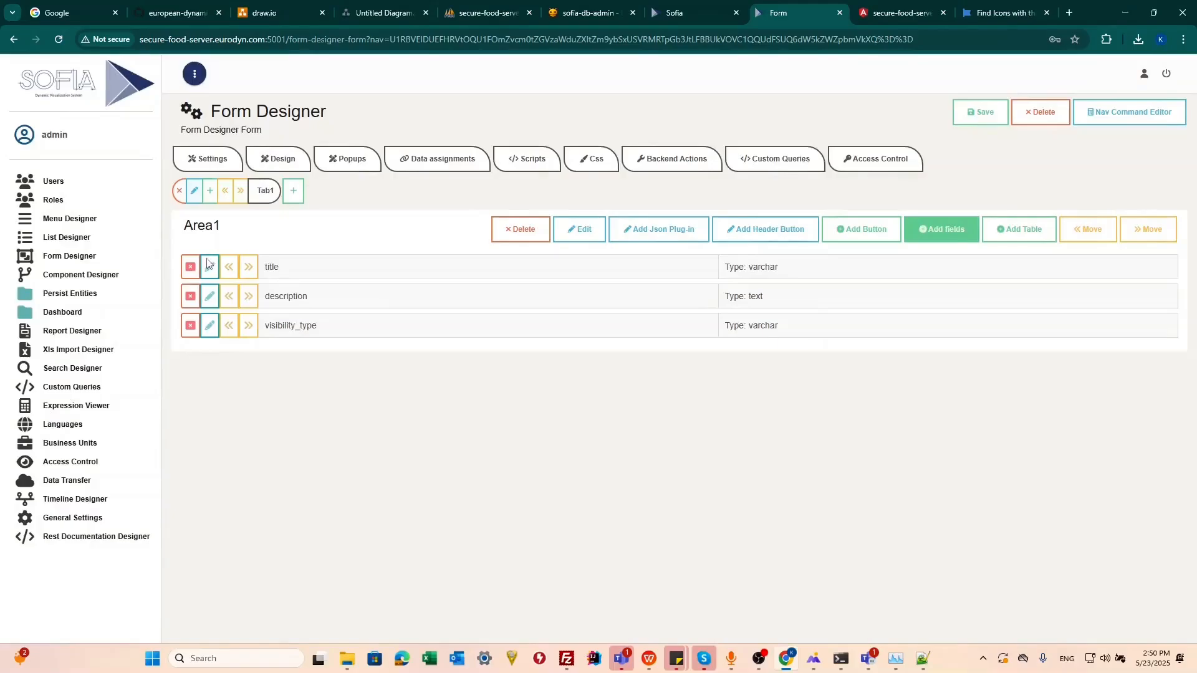
Step: Open Area1's details and set its title to Risk Profile and its icon to fa-gears
{"action": "left_click", "coordinate": [580, 230]}
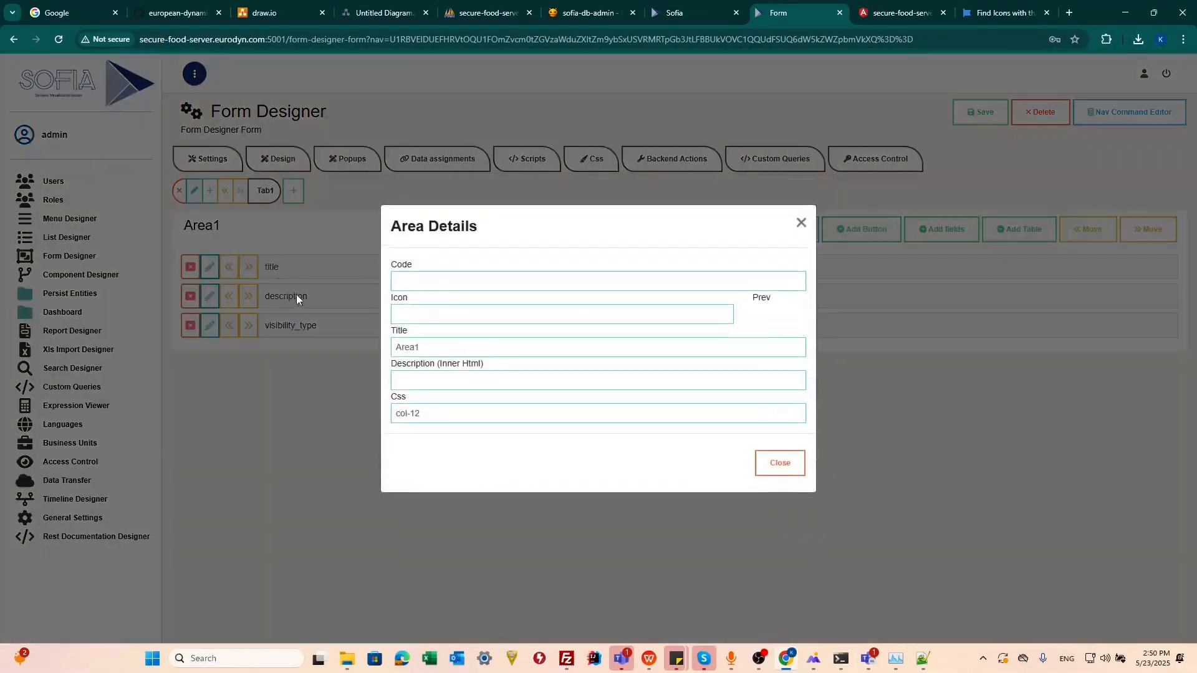
{"action": "left_click_drag", "start_coordinate": [435, 349], "coordinate": [232, 357]}
{"action": "type", "text": "Risk Profile"}
{"action": "left_click", "coordinate": [579, 320]}
{"action": "type", "text": "fa-gear"}
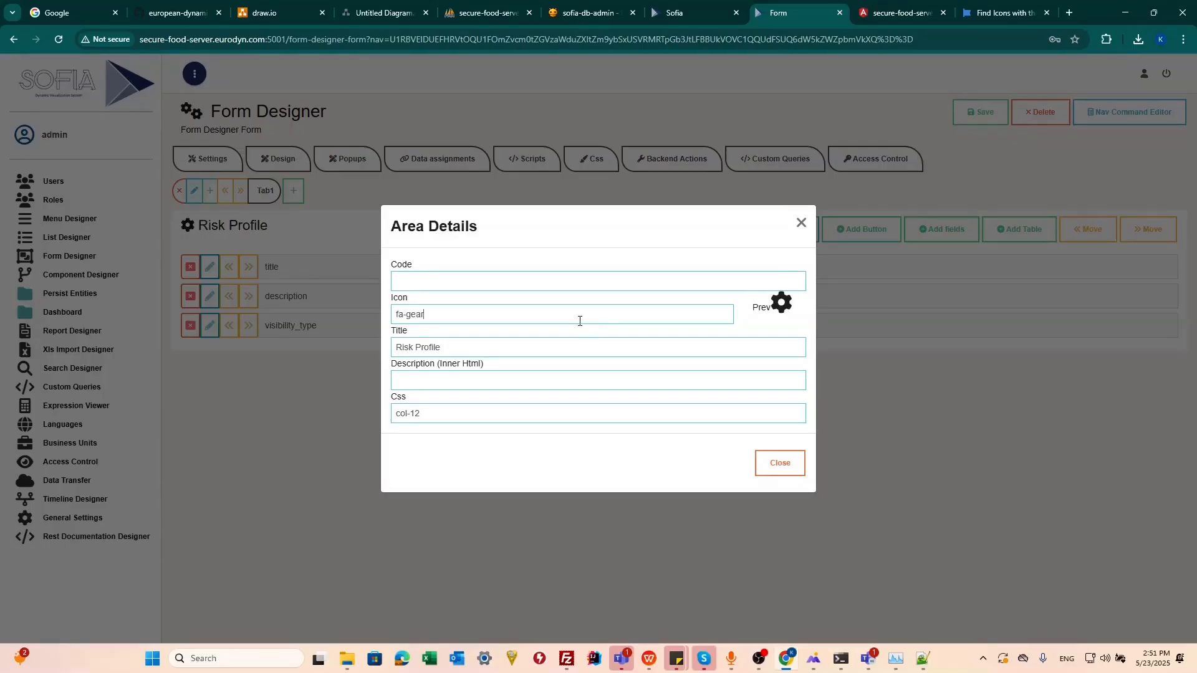
{"action": "type", "text": "s"}
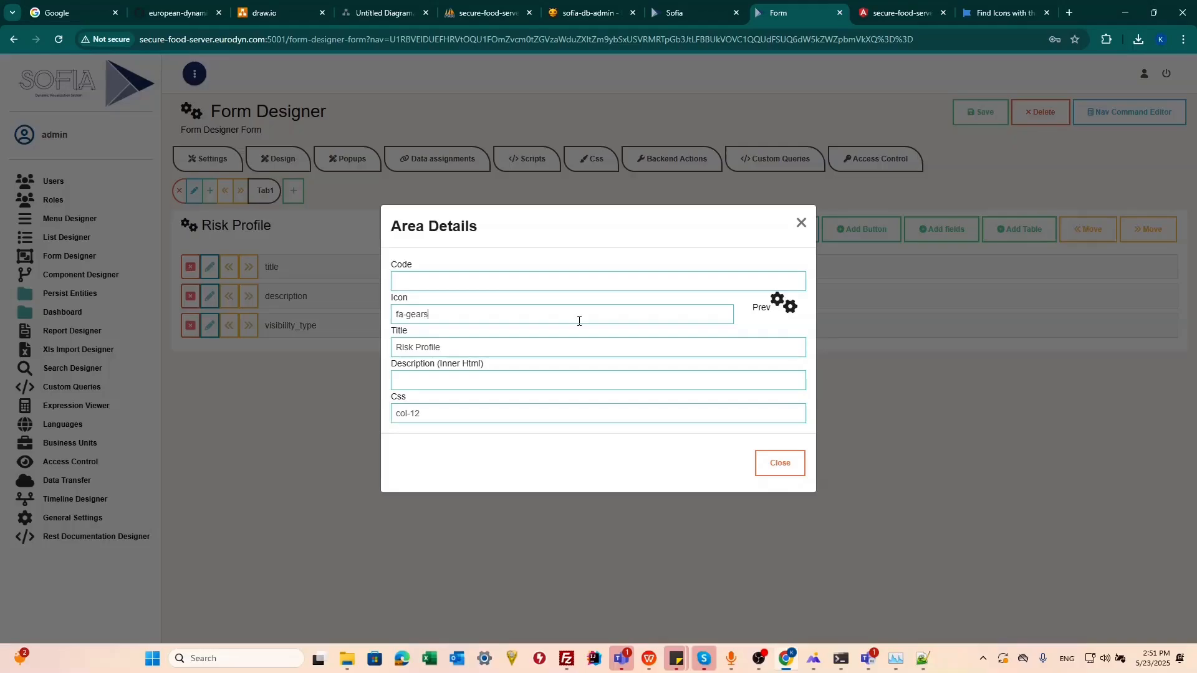
Step: Enter Edit Risk Profile as the area's description and close the area details
{"action": "left_click", "coordinate": [475, 374]}
{"action": "type", "text": "Edit"}
{"action": "type", "text": "Ris"}
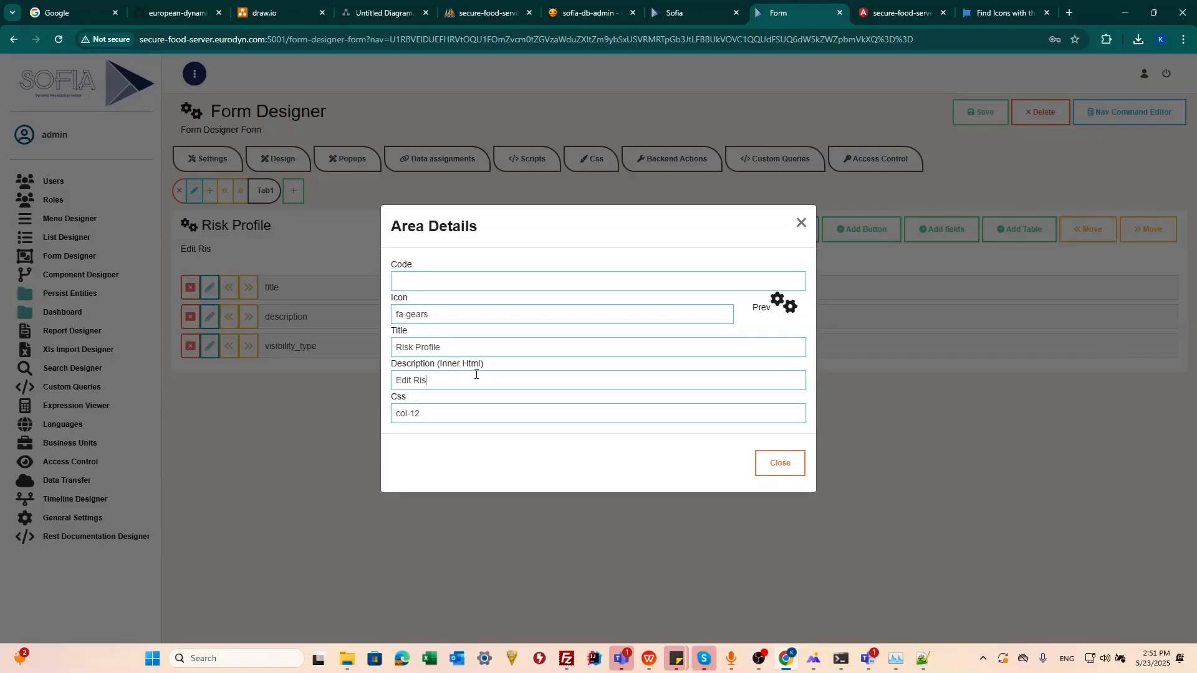
{"action": "type", "text": "k Profile"}
{"action": "key", "text": "Escape"}
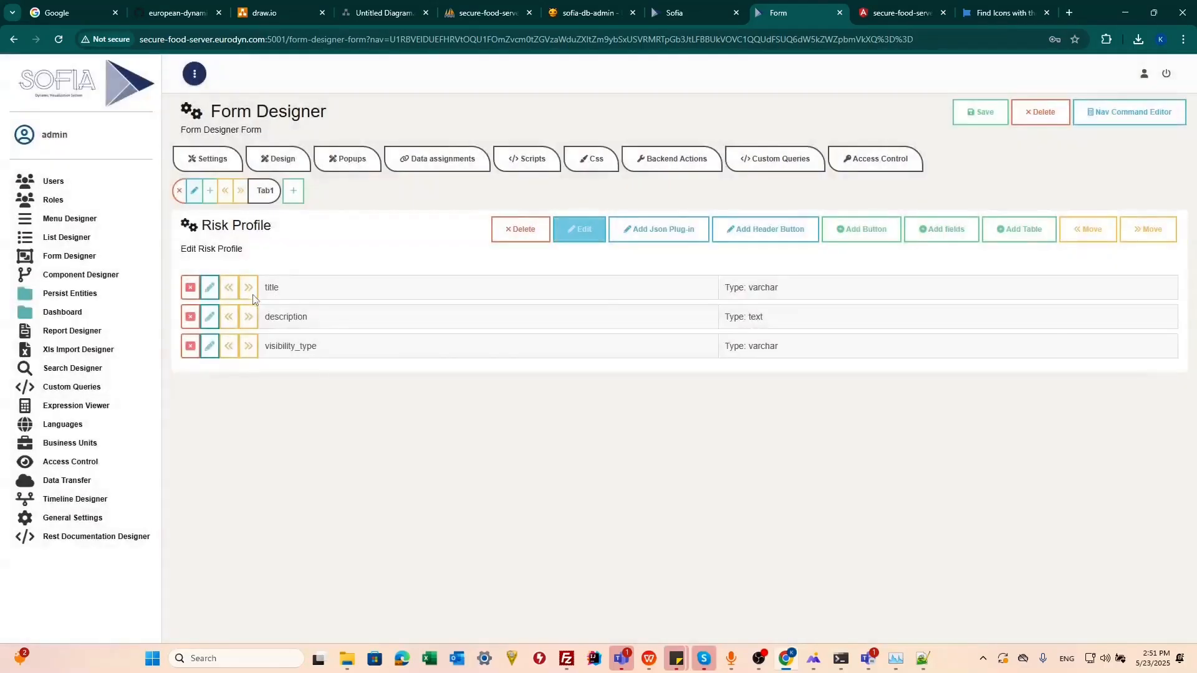
Step: Capitalize the descriptions of the title and description fields to Title and Description
{"action": "left_click", "coordinate": [210, 293]}
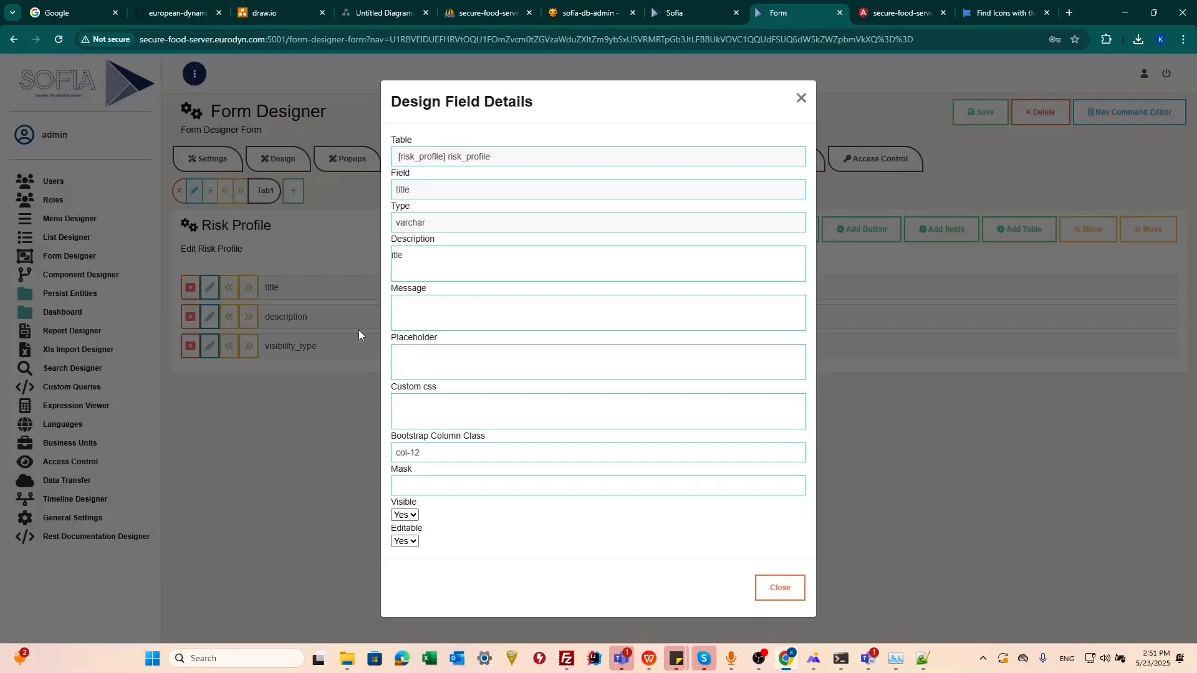
{"action": "type", "text": "T"}
{"action": "left_click", "coordinate": [346, 339]}
{"action": "left_click", "coordinate": [212, 318]}
{"action": "key", "text": "BackSpace"}
{"action": "type", "text": "D"}
{"action": "left_click", "coordinate": [255, 371]}
Step: Set the visibility_type field's description to Visibility and close its field details
{"action": "left_click", "coordinate": [210, 347]}
{"action": "left_click", "coordinate": [393, 261]}
{"action": "key", "text": "Delete"}
{"action": "type", "text": "V"}
{"action": "key", "text": "Right"}
{"action": "key", "text": "Delete"}
{"action": "key", "text": "Delete"}
{"action": "key", "text": "Delete"}
{"action": "key", "text": "Delete"}
{"action": "key", "text": "Delete"}
{"action": "left_click_drag", "start_coordinate": [434, 256], "coordinate": [372, 253]}
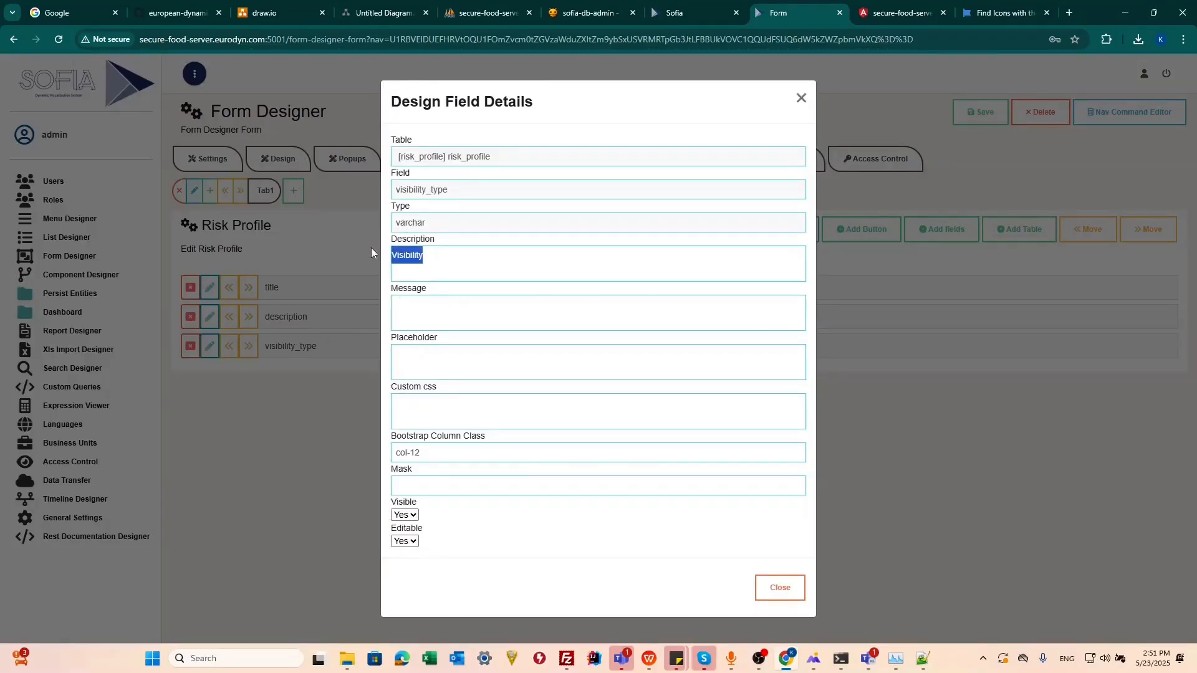
{"action": "left_click", "coordinate": [465, 313]}
{"action": "left_click_drag", "start_coordinate": [462, 450], "coordinate": [323, 454]}
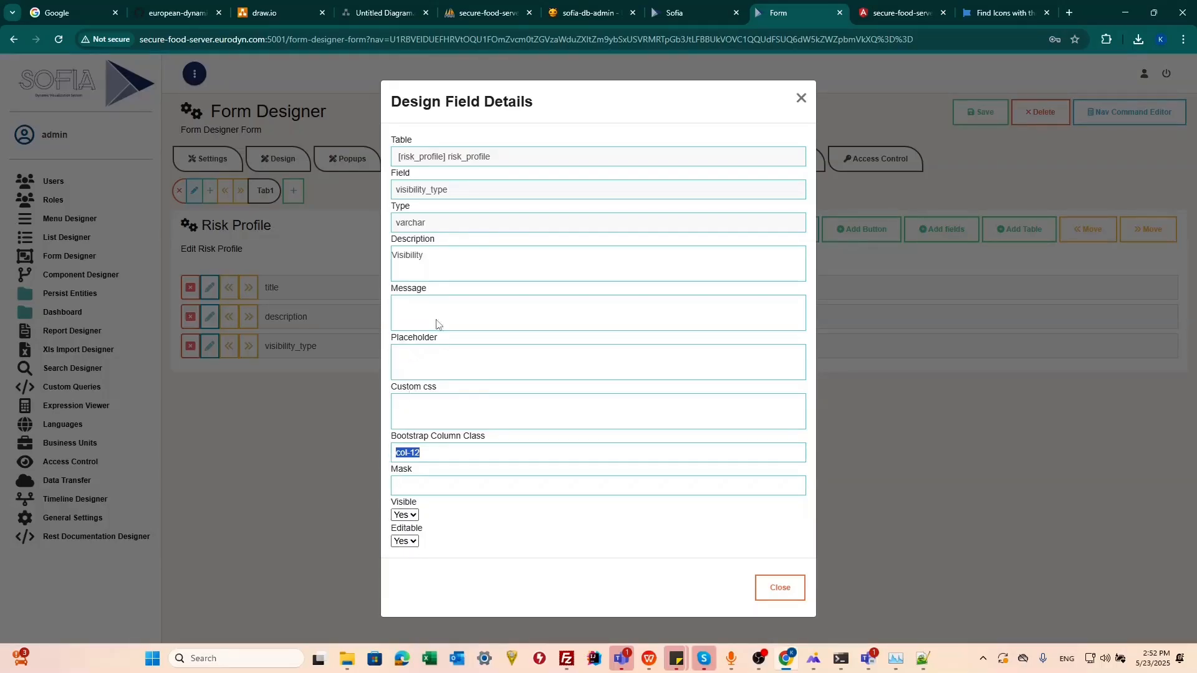
{"action": "left_click", "coordinate": [316, 285]}
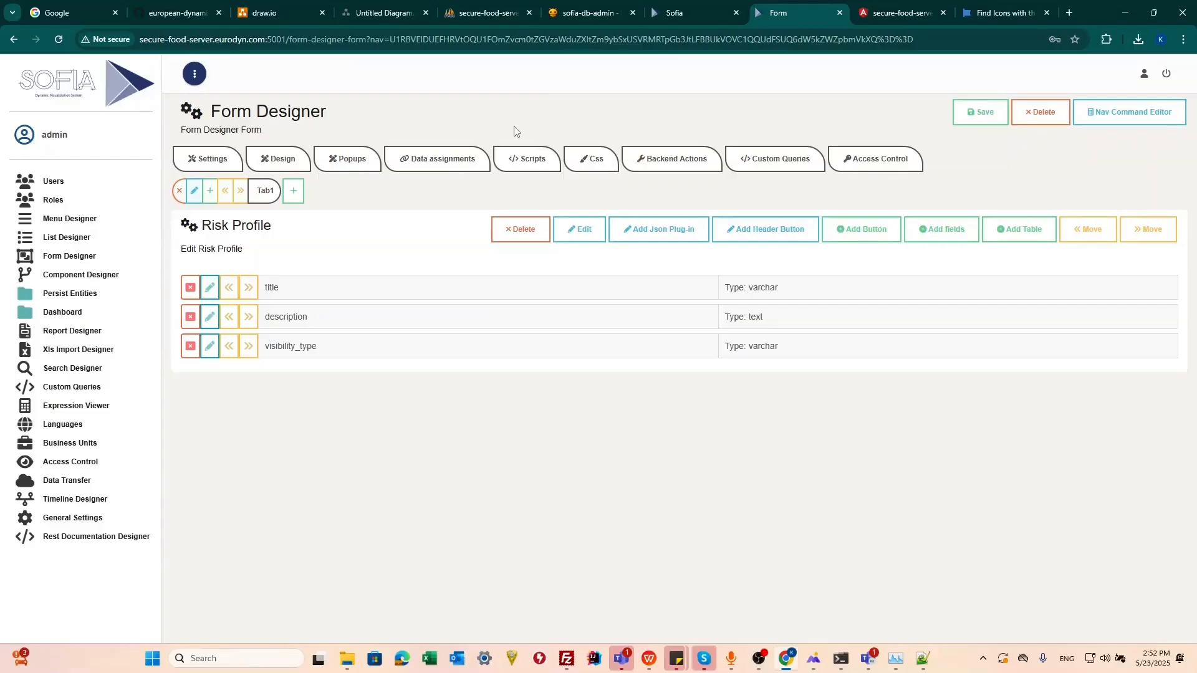
Step: Save the form and copy the Risk Profile form's Id from the form list
{"action": "left_click", "coordinate": [985, 116]}
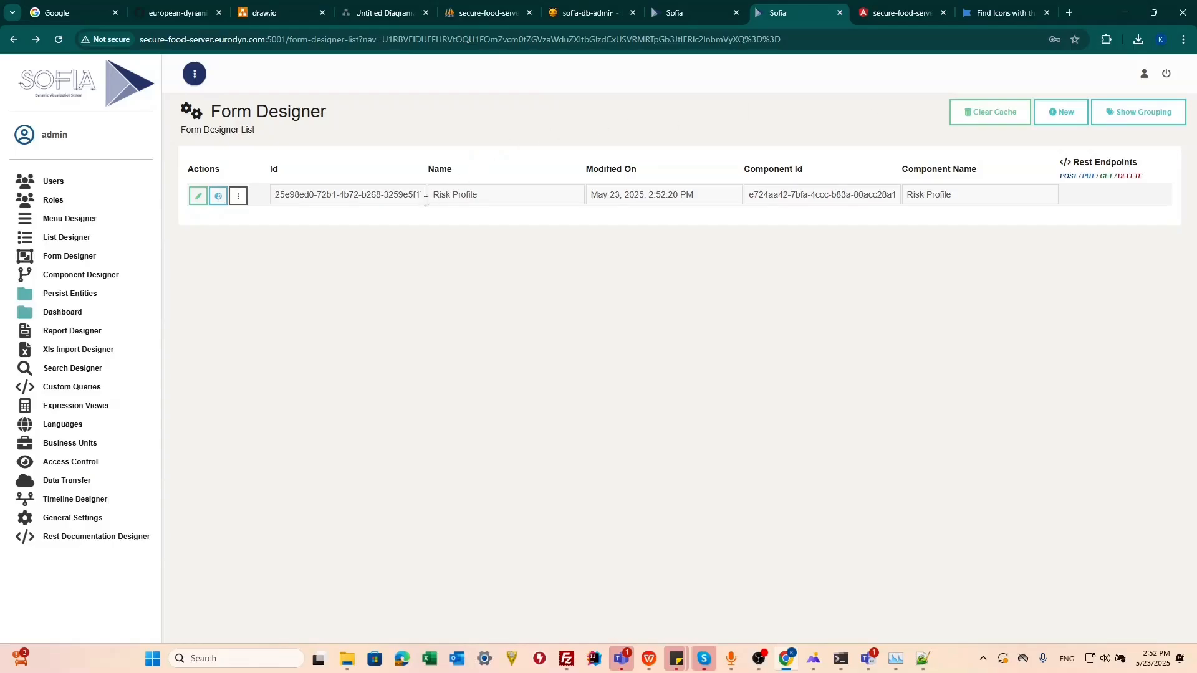
{"action": "left_click_drag", "start_coordinate": [300, 195], "coordinate": [377, 210]}
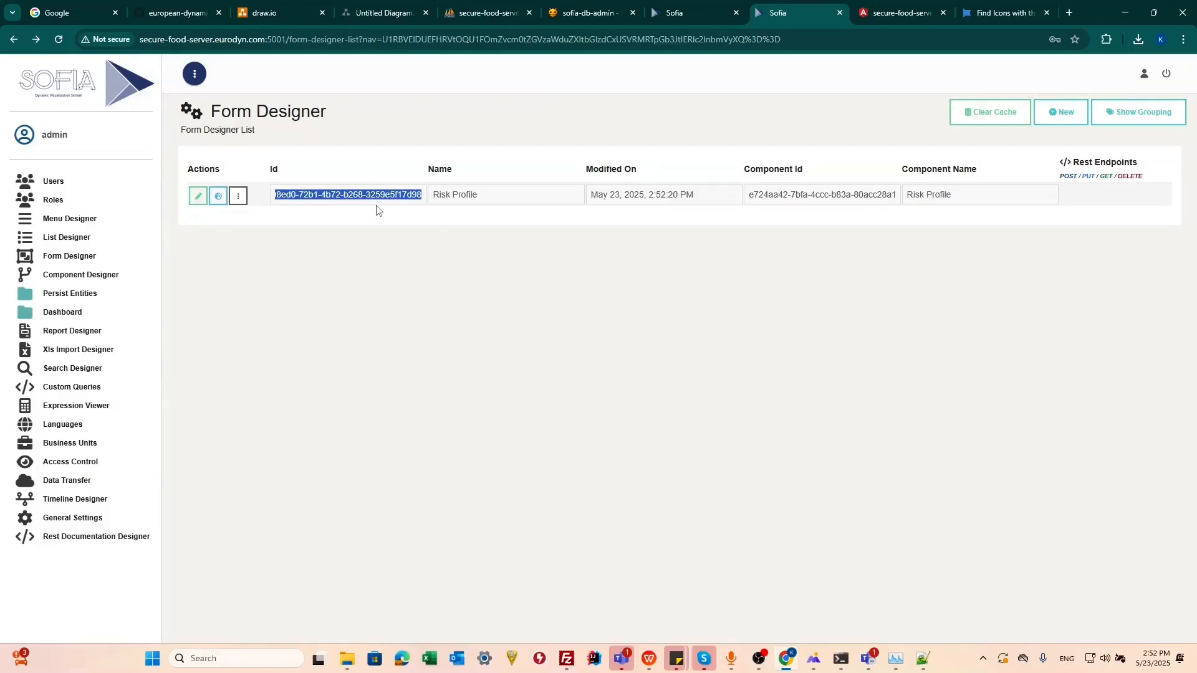
{"action": "right_click", "coordinate": [320, 200]}
{"action": "left_click", "coordinate": [340, 206]}
Step: Open the Risk Profile list in List Designer and view the Risk Profile page in the client application
{"action": "left_click", "coordinate": [75, 239]}
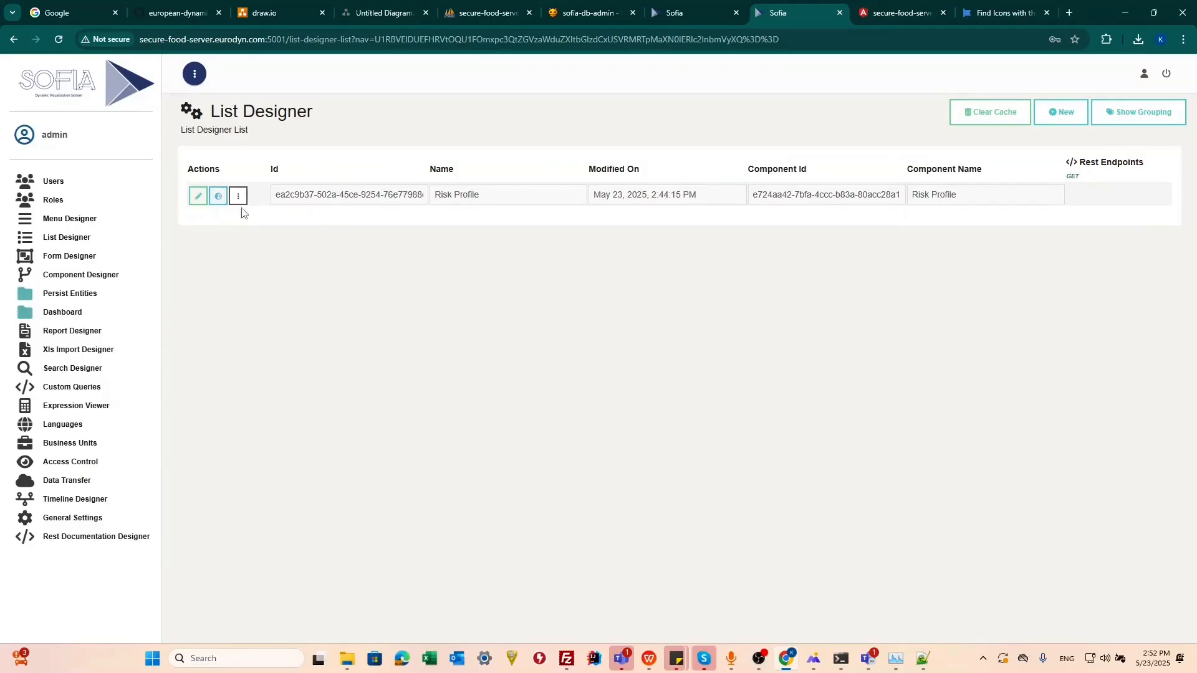
{"action": "left_click", "coordinate": [199, 196]}
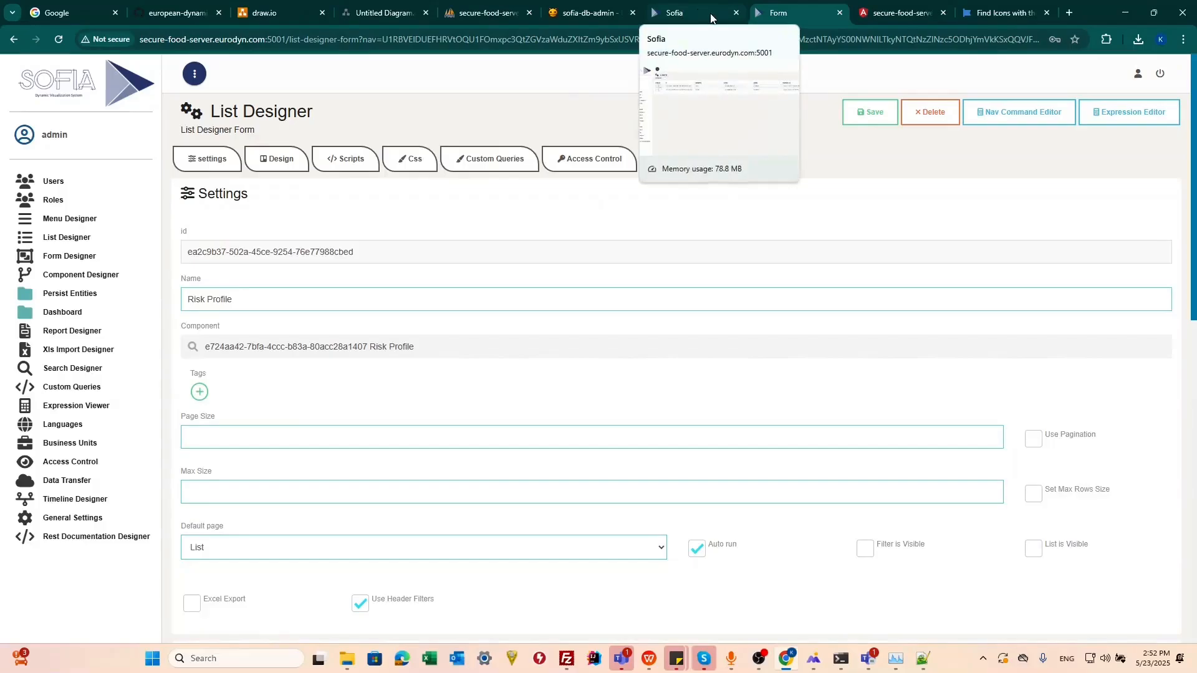
{"action": "left_click", "coordinate": [898, 13]}
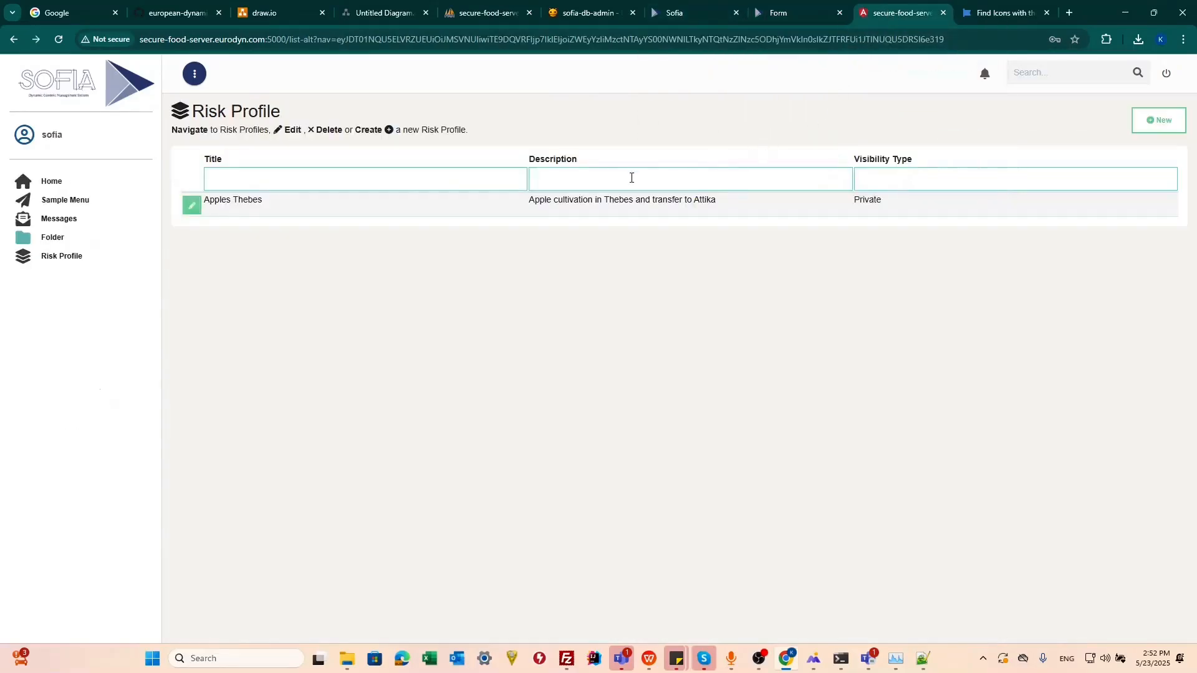
{"action": "left_click", "coordinate": [74, 259]}
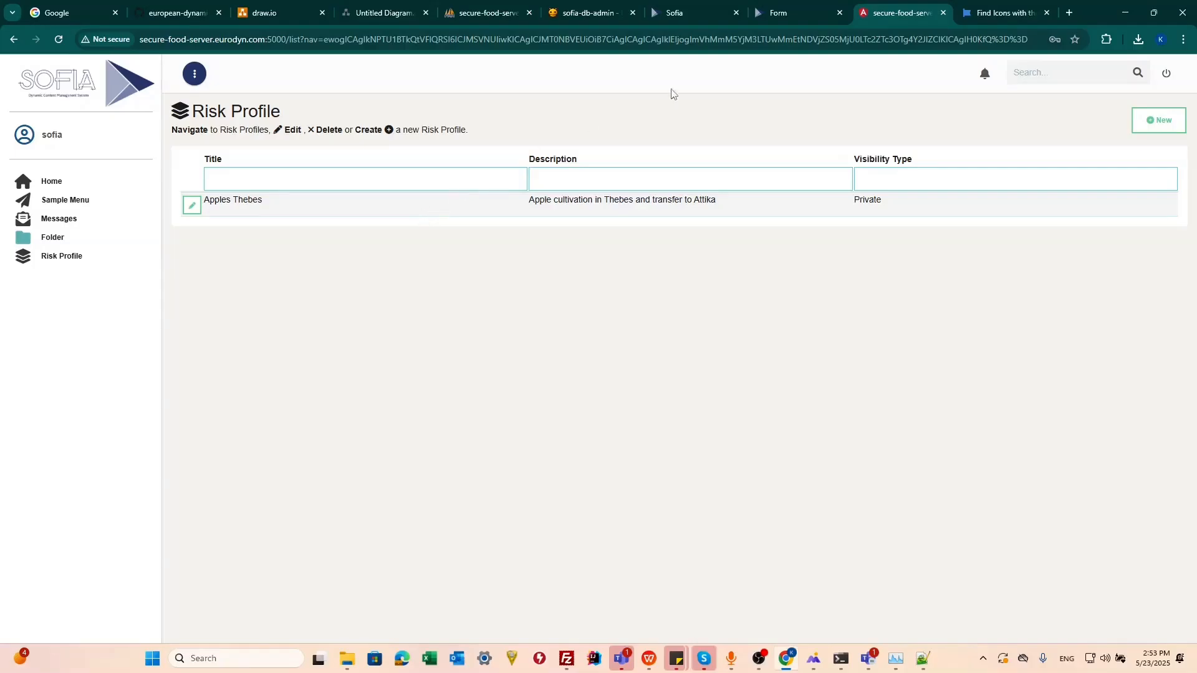
{"action": "left_click", "coordinate": [798, 10]}
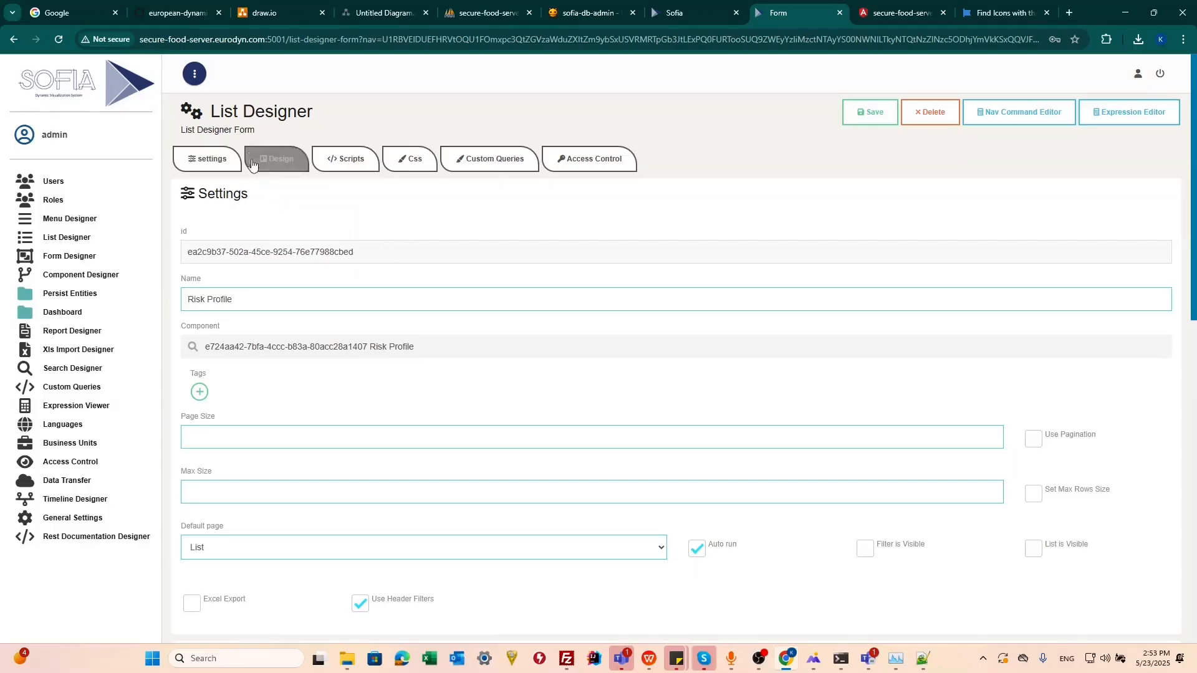
Step: Inspect the editor command of the list's New action button
{"action": "scroll", "coordinate": [459, 323], "scroll_direction": "down", "scroll_amount": 5}
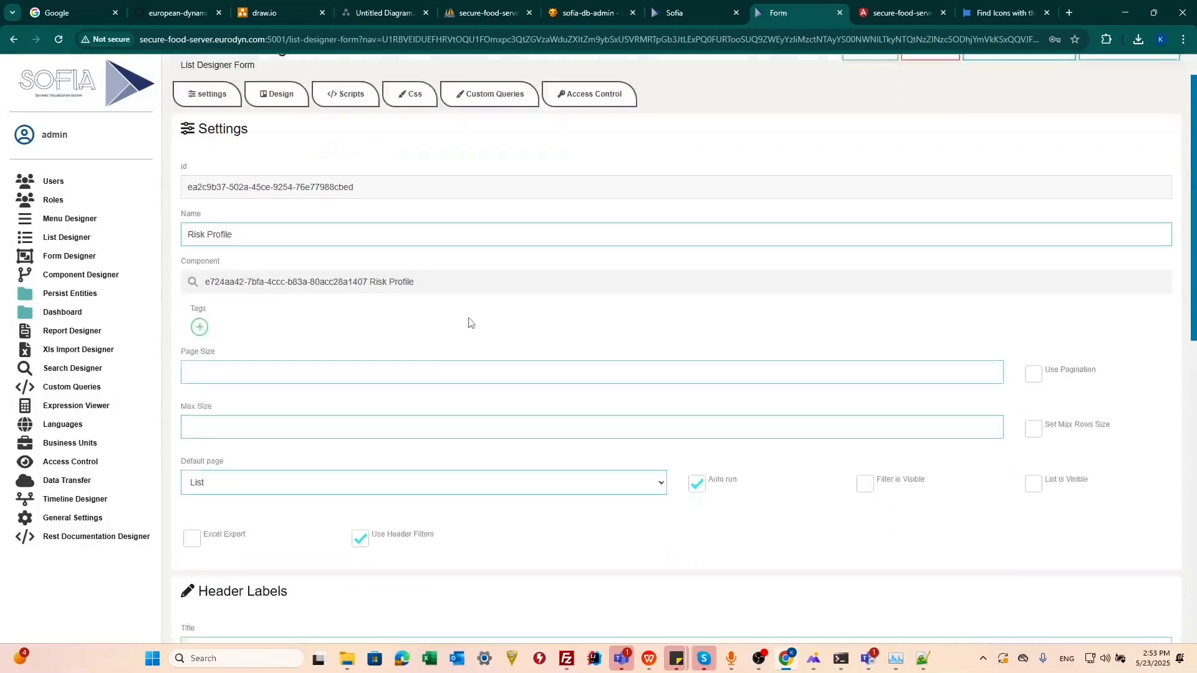
{"action": "scroll", "coordinate": [349, 345], "scroll_direction": "down", "scroll_amount": 6}
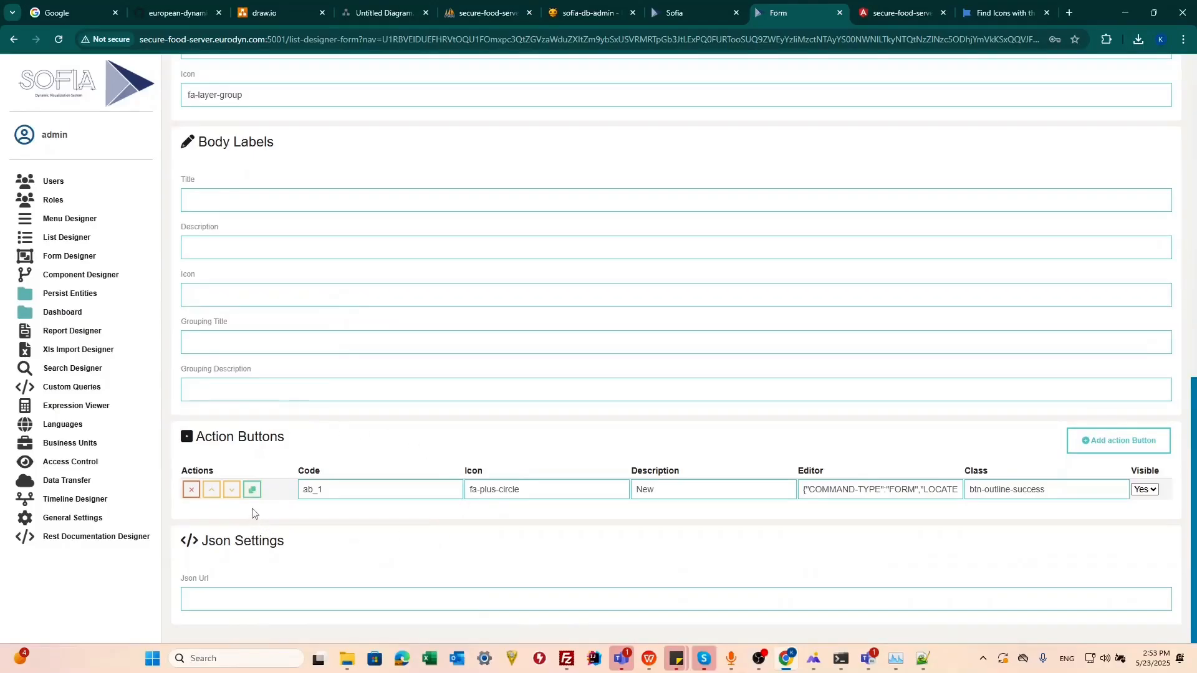
{"action": "left_click_drag", "start_coordinate": [864, 496], "coordinate": [972, 494]}
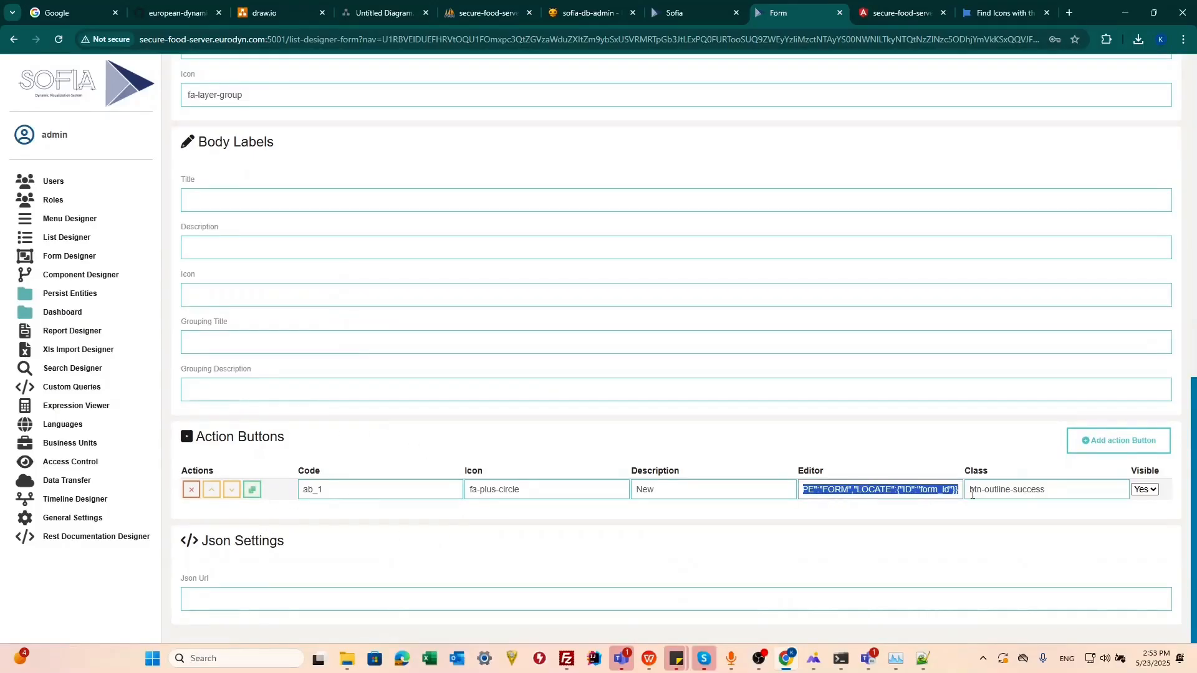
{"action": "left_click", "coordinate": [748, 492]}
{"action": "key", "text": "Tab"}
{"action": "left_click", "coordinate": [842, 489]}
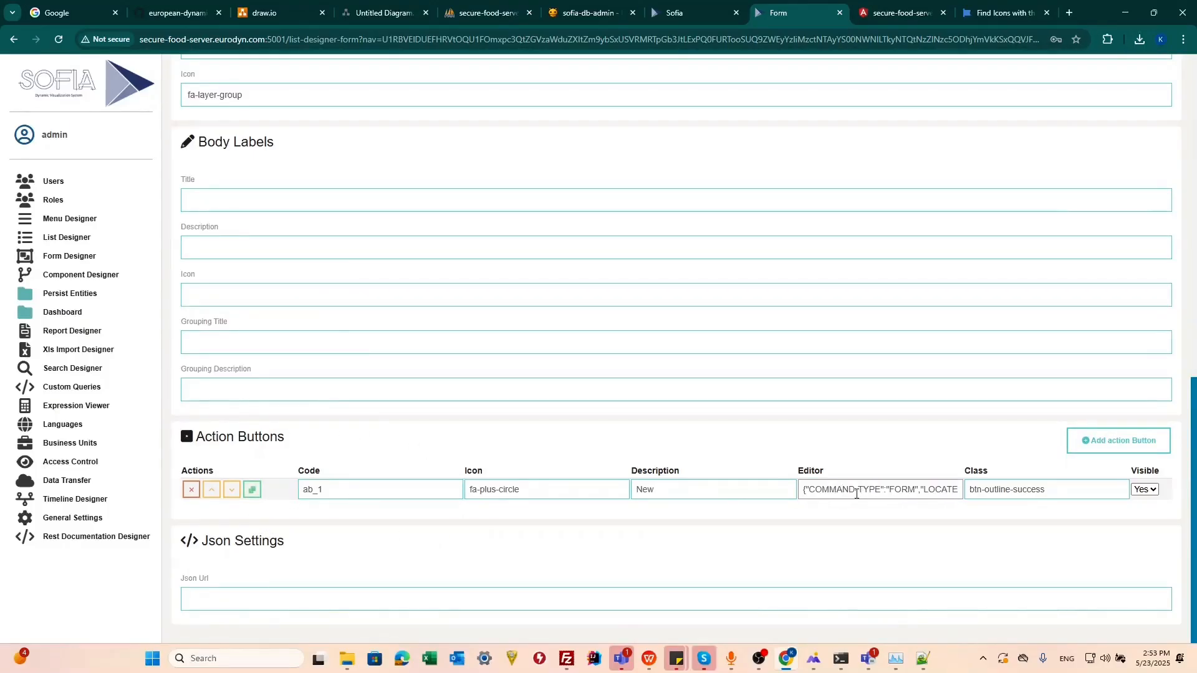
{"action": "triple_click", "coordinate": [818, 489]}
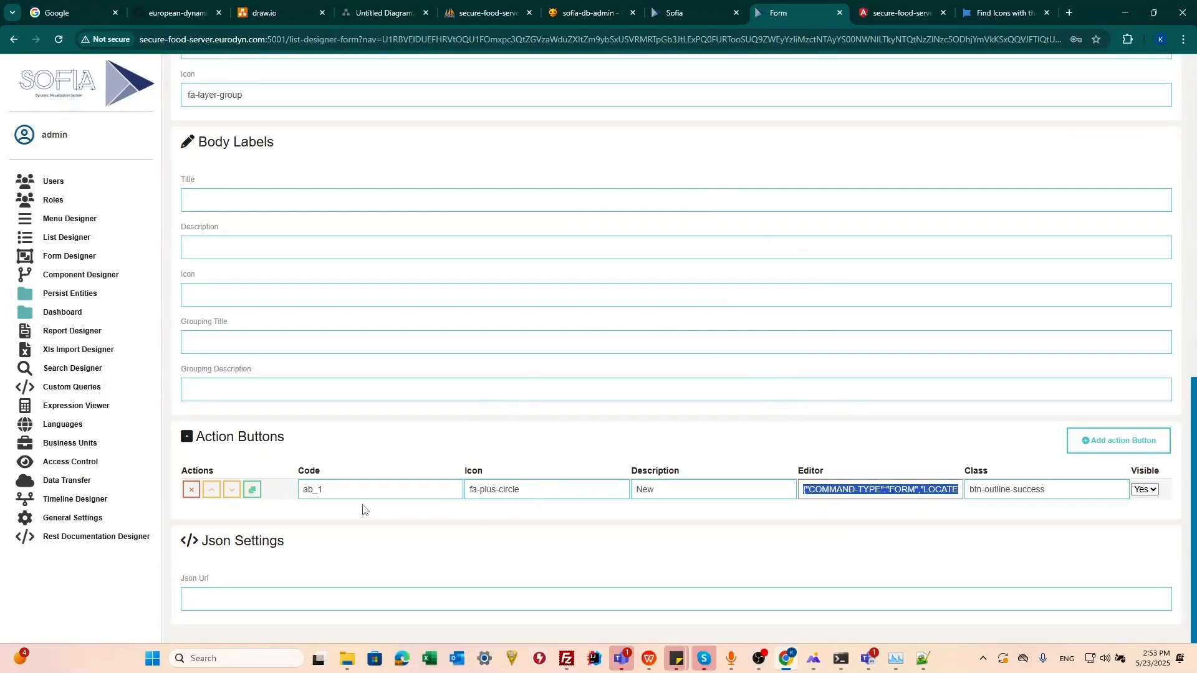
{"action": "left_click", "coordinate": [924, 659]}
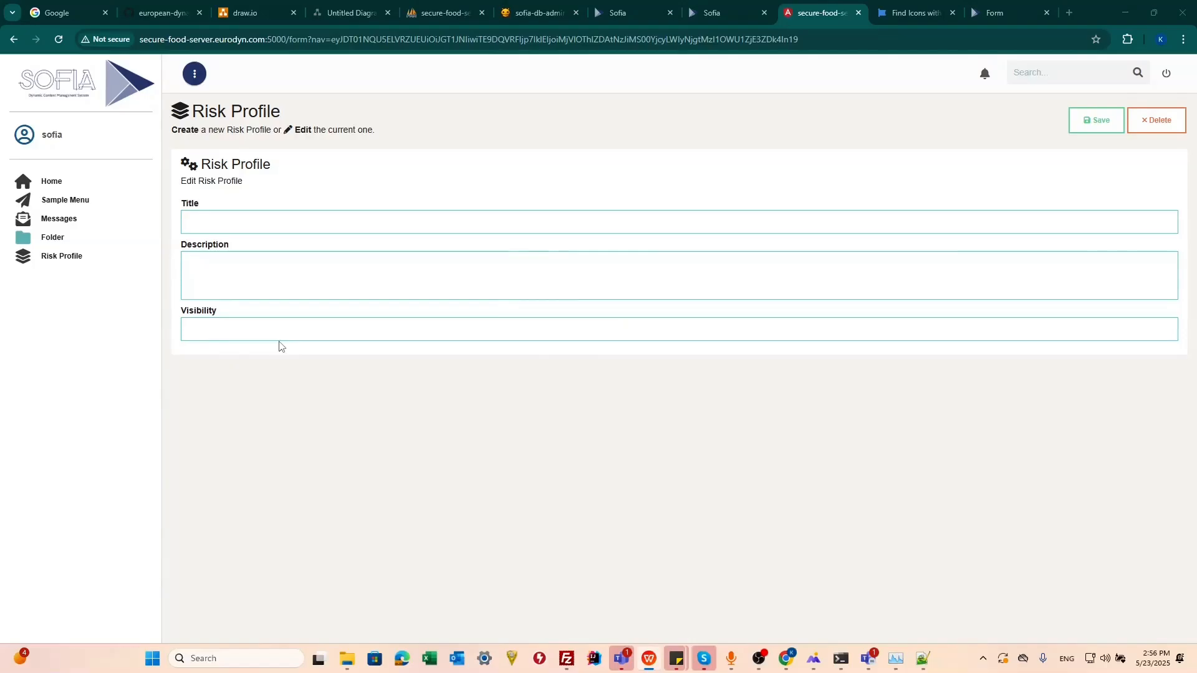
Step: Reopen the Risk Profile form's design and select the visibility_type field name
{"action": "left_click", "coordinate": [711, 14]}
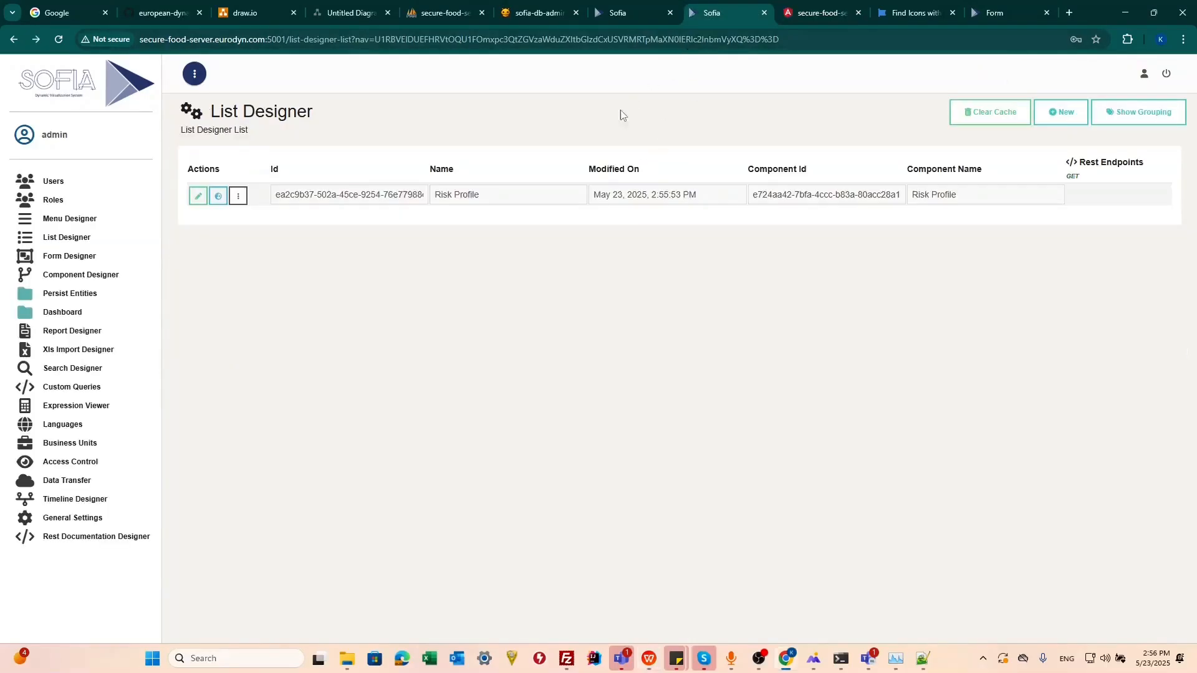
{"action": "left_click", "coordinate": [69, 257]}
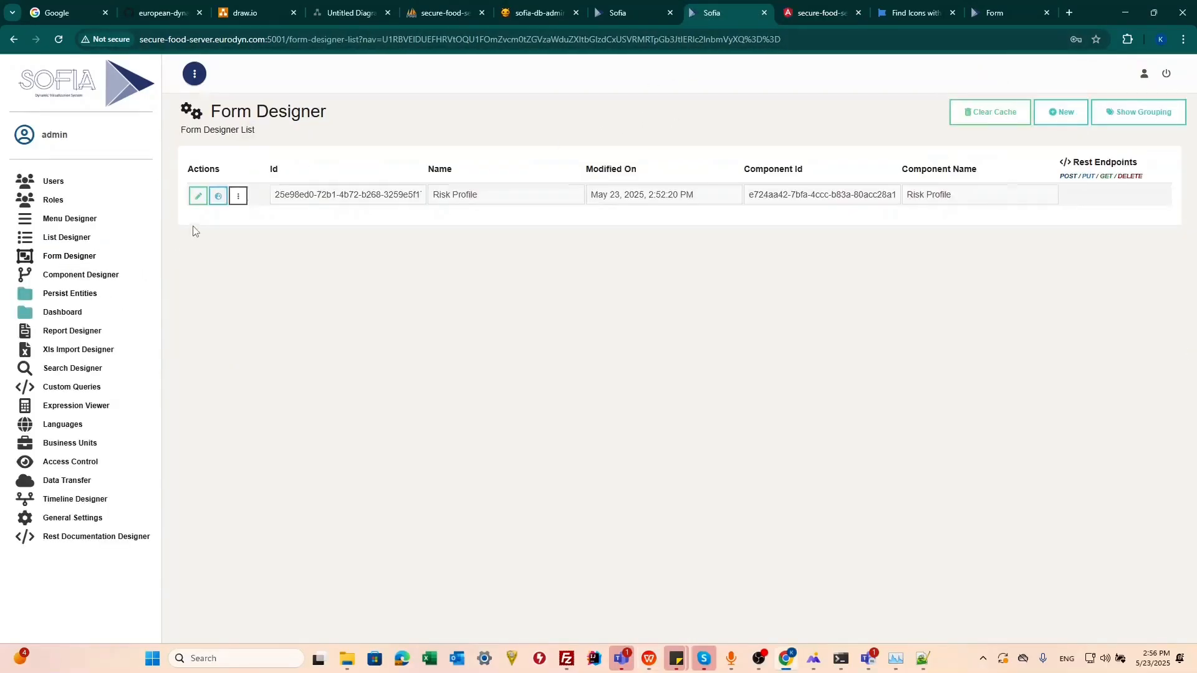
{"action": "left_click", "coordinate": [198, 196]}
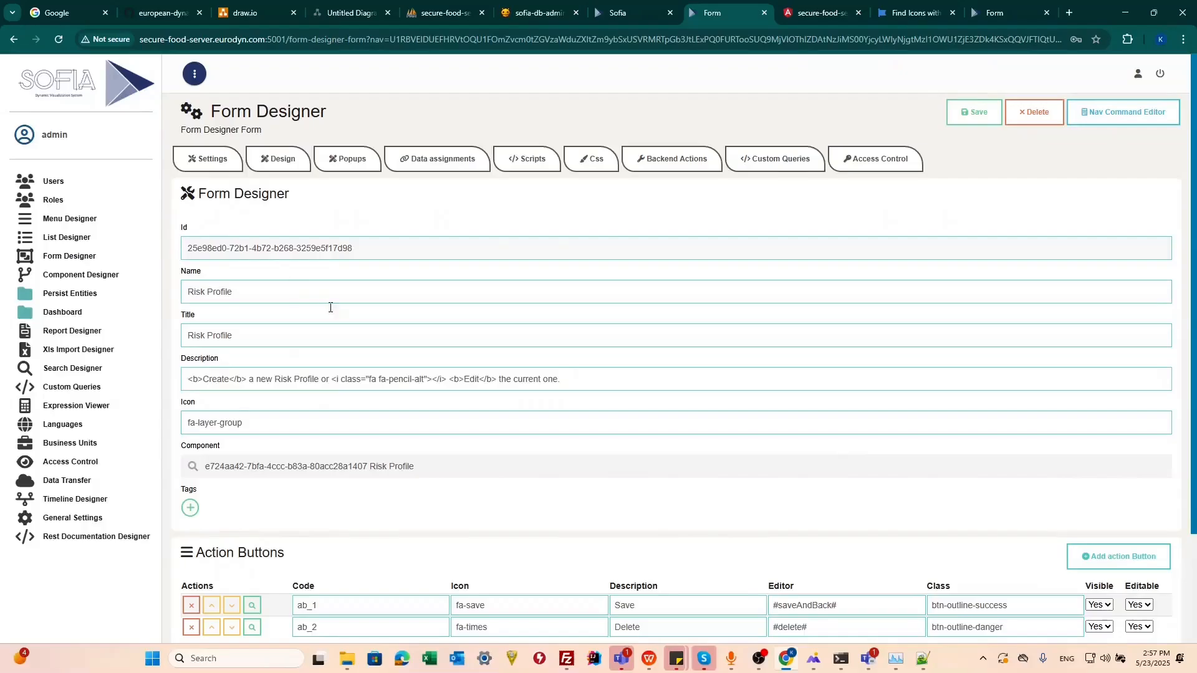
{"action": "scroll", "coordinate": [374, 336], "scroll_direction": "down", "scroll_amount": 2}
{"action": "scroll", "coordinate": [382, 343], "scroll_direction": "up", "scroll_amount": 2}
{"action": "left_click", "coordinate": [278, 159]}
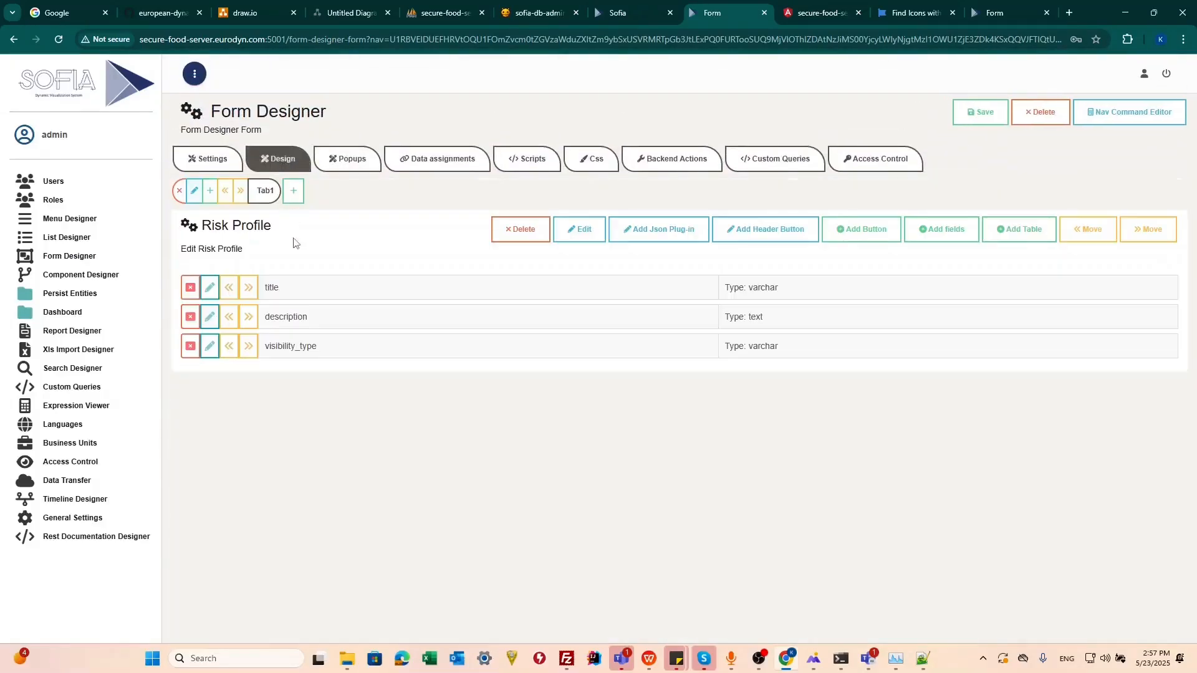
{"action": "double_click", "coordinate": [278, 350]}
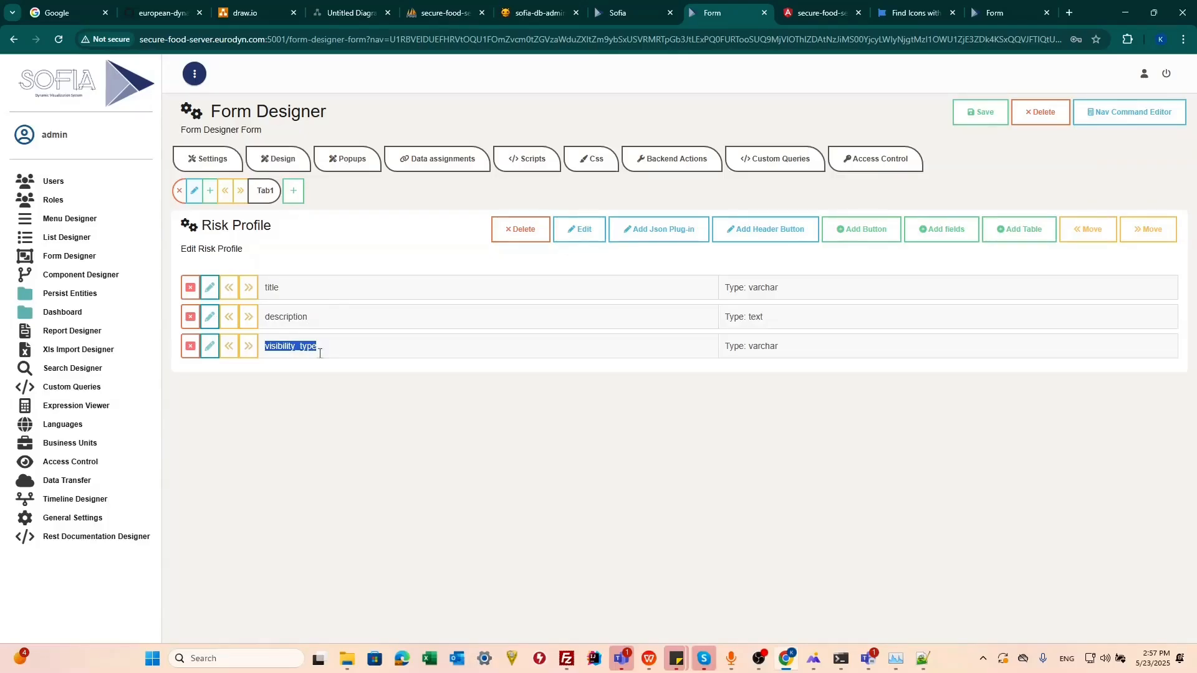
{"action": "left_click_drag", "start_coordinate": [780, 346], "coordinate": [750, 349]}
Step: Open the form's data assignments and expand the risk_profile and criteria tables
{"action": "left_click", "coordinate": [418, 166]}
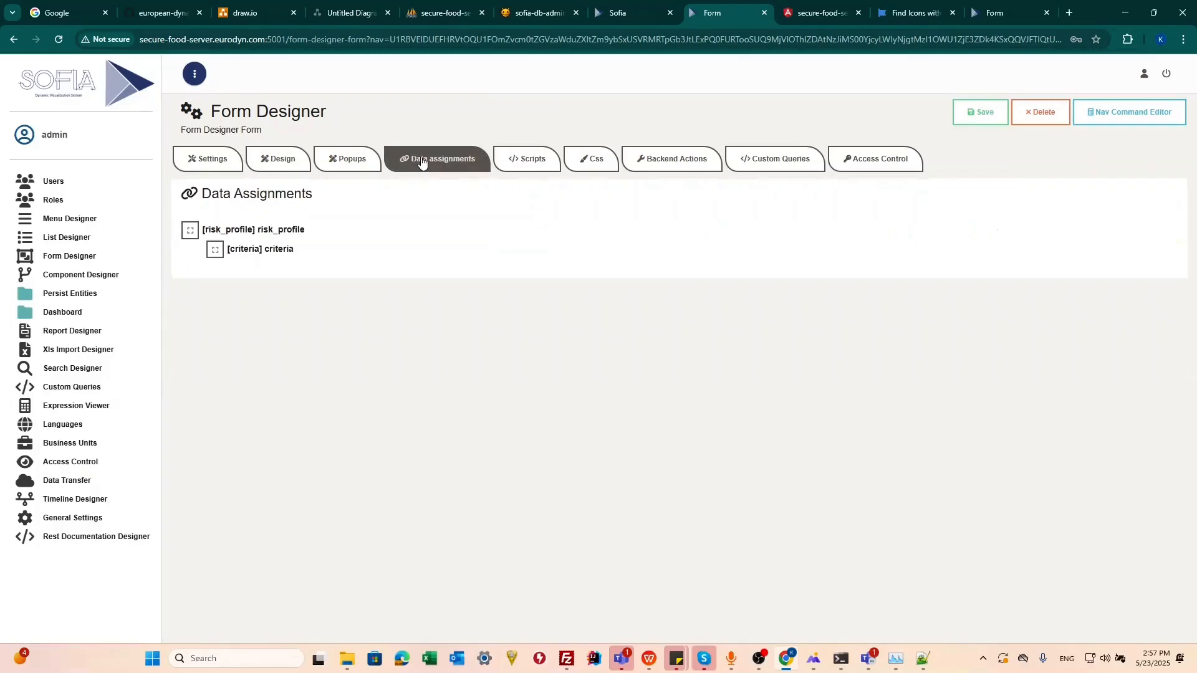
{"action": "left_click", "coordinate": [188, 232]}
{"action": "left_click", "coordinate": [190, 230]}
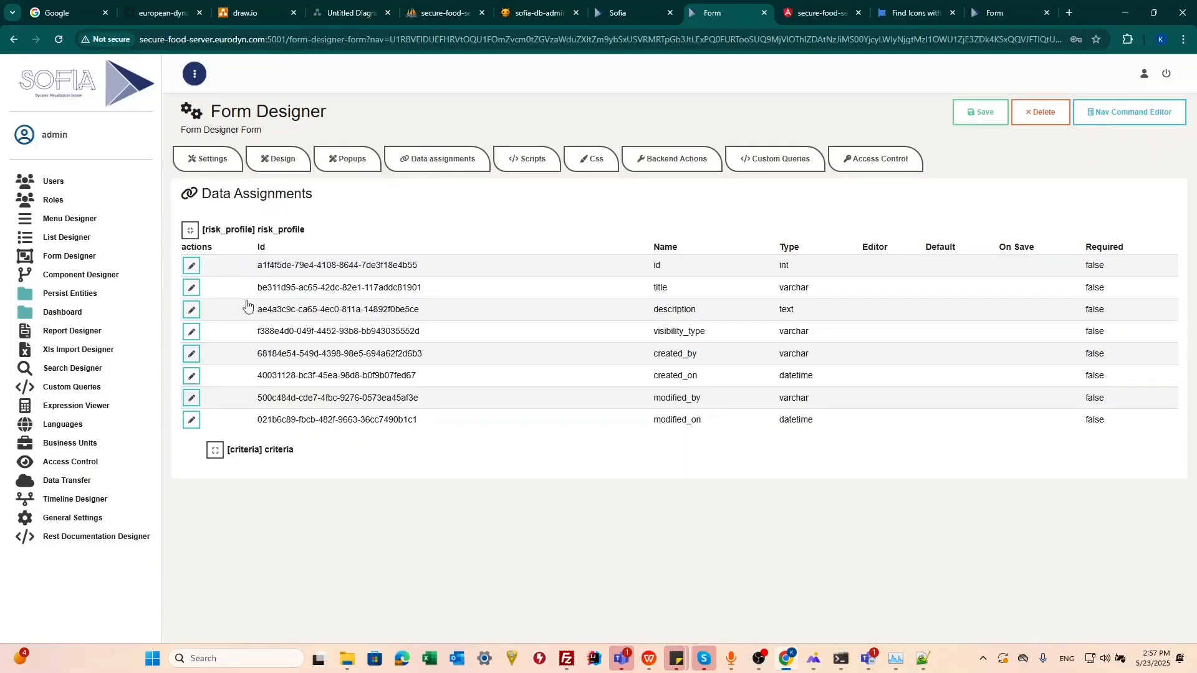
{"action": "left_click", "coordinate": [215, 450]}
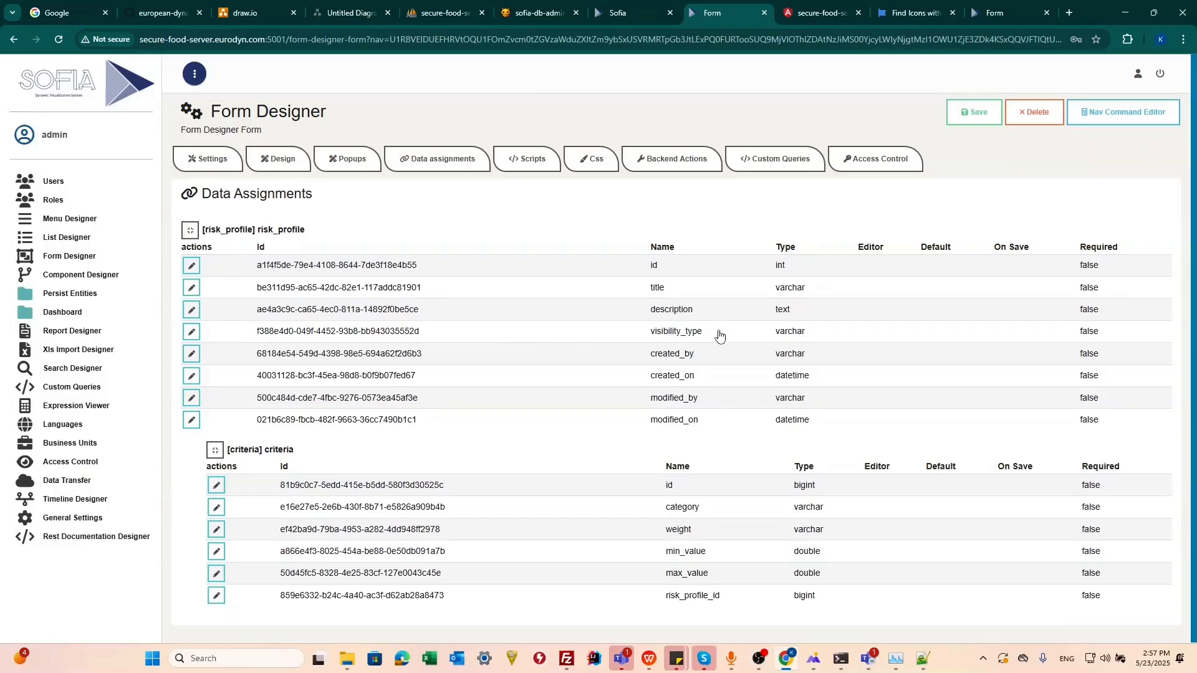
Step: Change the visibility_type field's data assignment type to Combo
{"action": "left_click", "coordinate": [192, 331]}
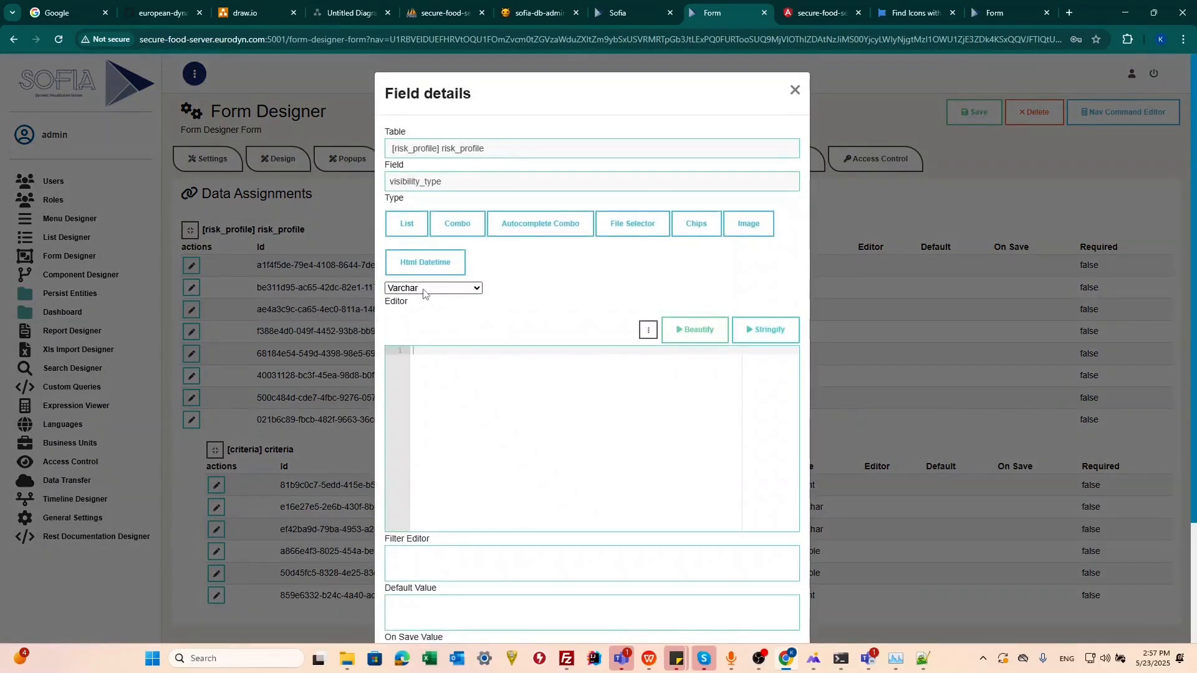
{"action": "left_click", "coordinate": [424, 291]}
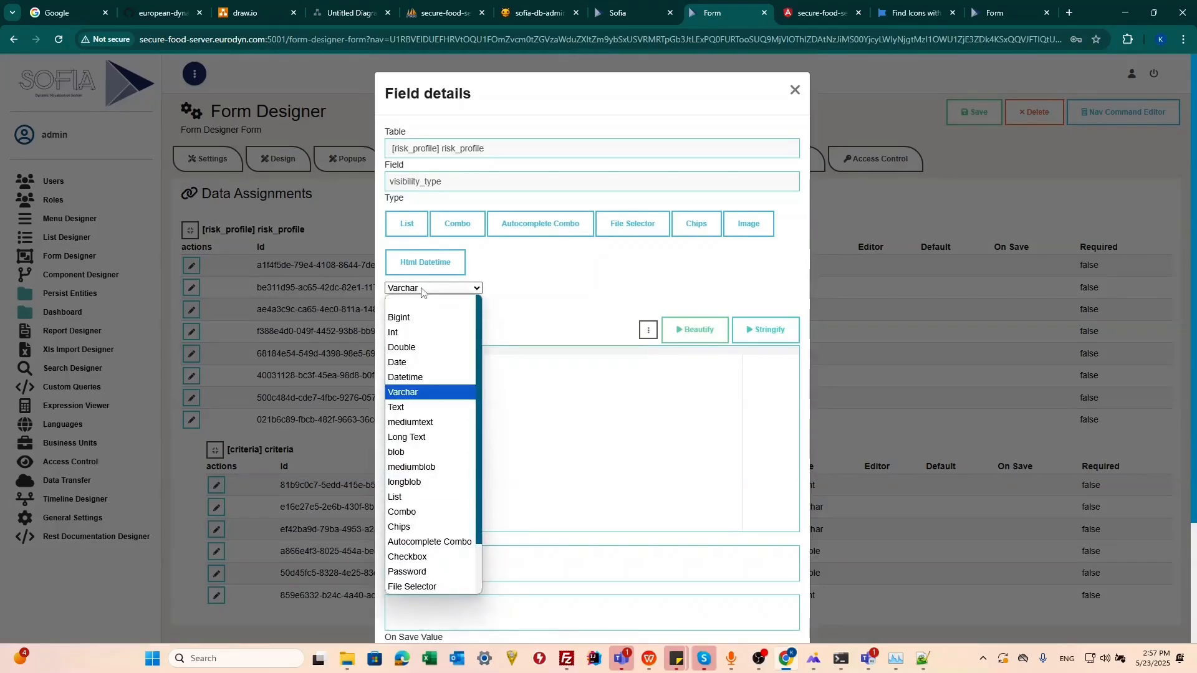
{"action": "left_click", "coordinate": [417, 514]}
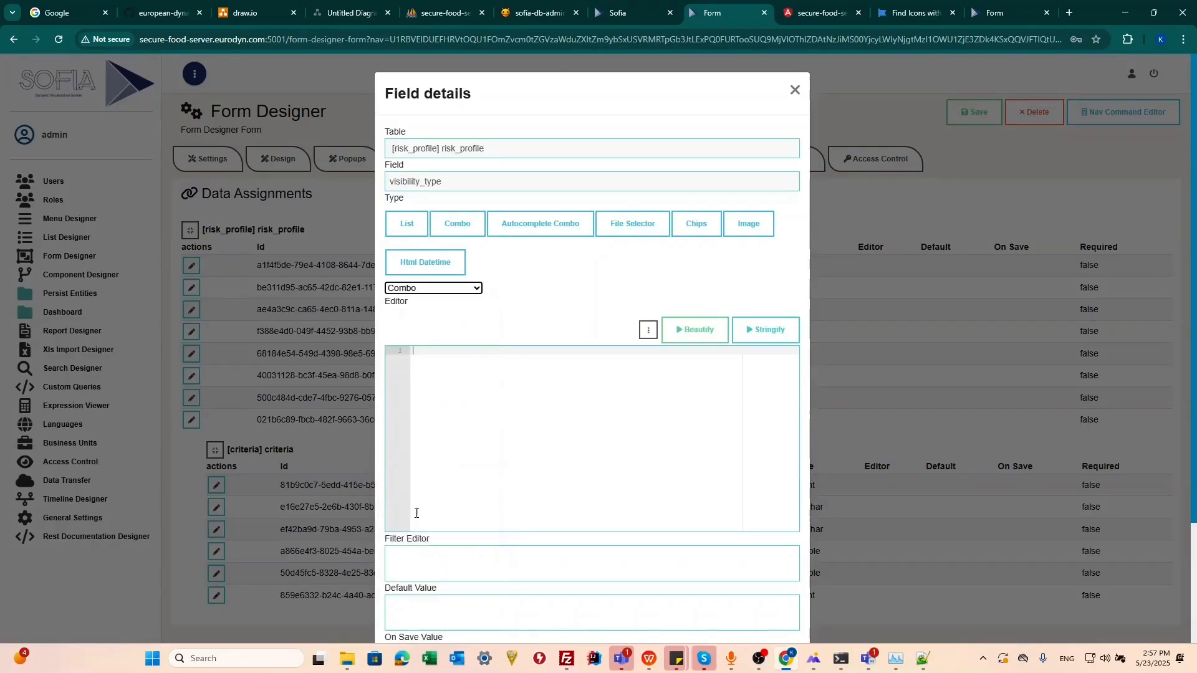
{"action": "left_click", "coordinate": [430, 287]}
{"action": "left_click", "coordinate": [415, 320]}
{"action": "left_click", "coordinate": [433, 286]}
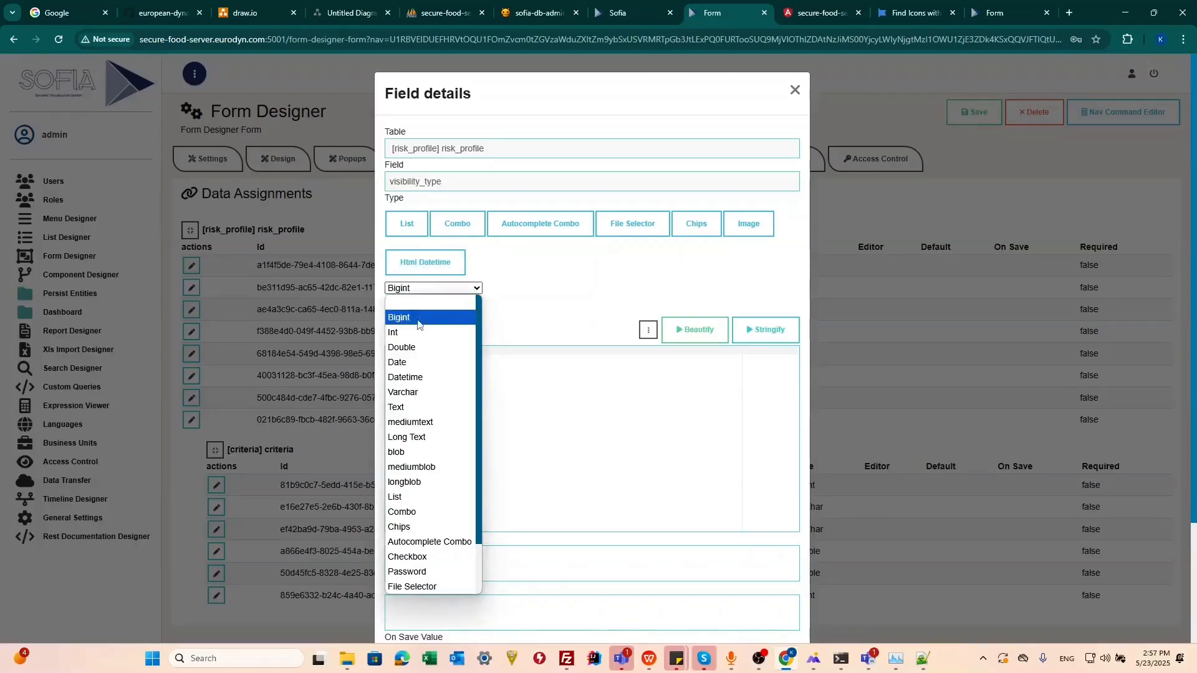
{"action": "left_click", "coordinate": [416, 392]}
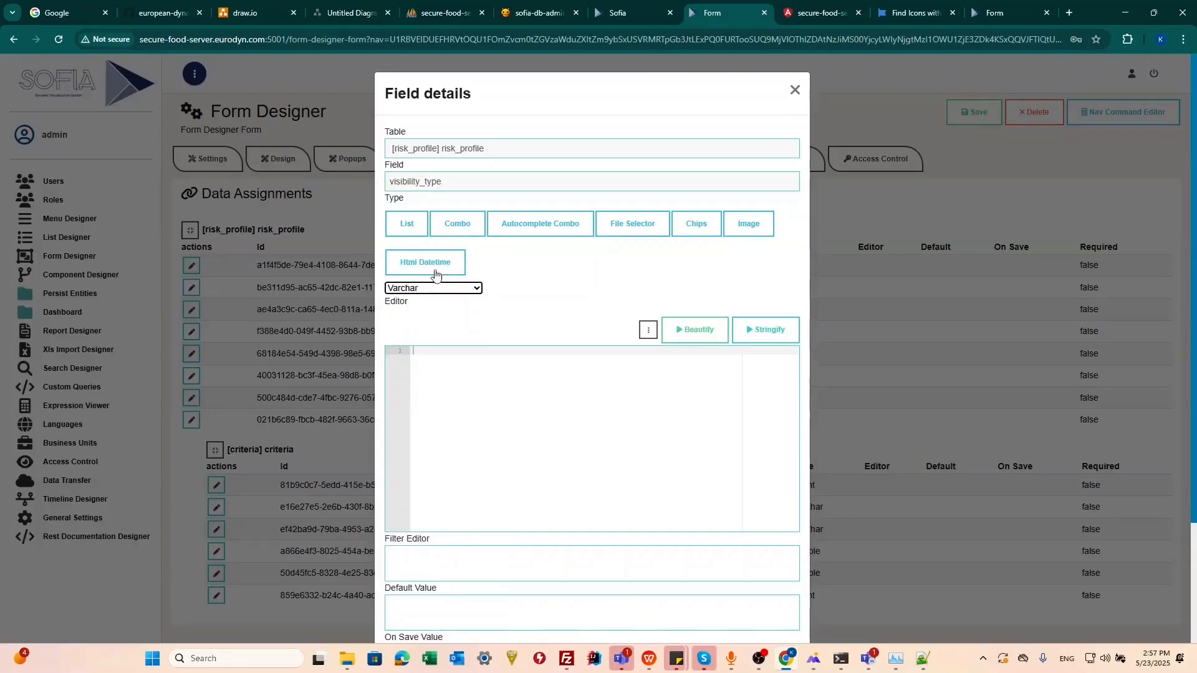
{"action": "left_click", "coordinate": [453, 229]}
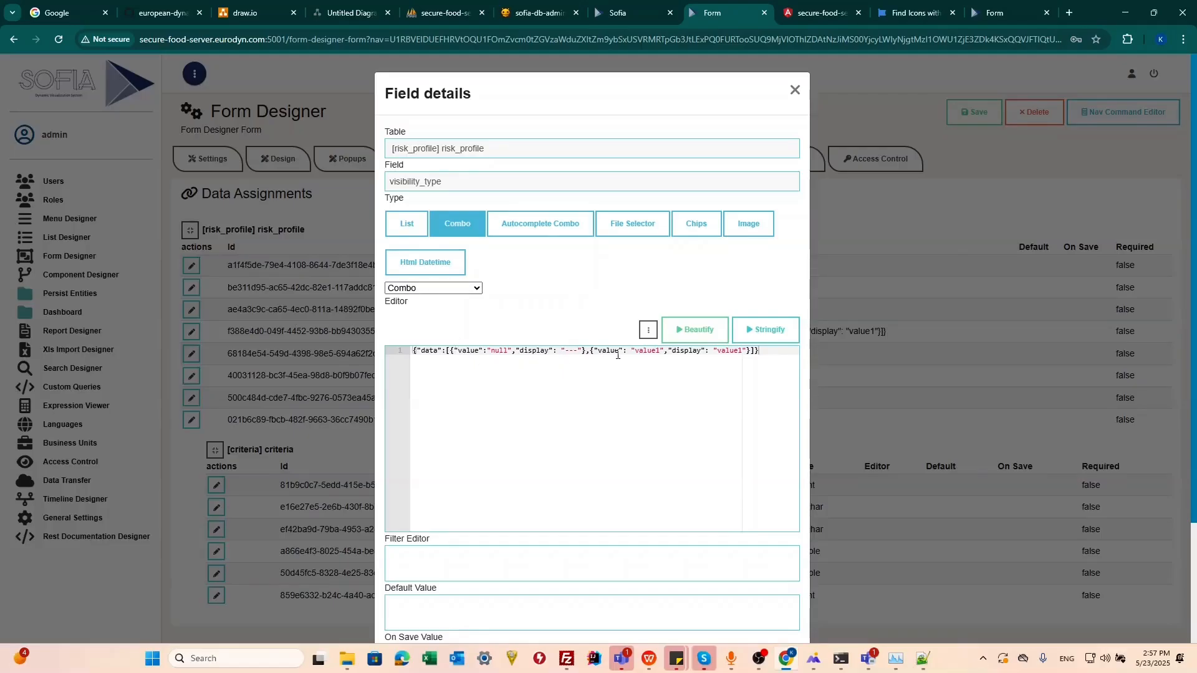
Step: Format the combo editor JSON and set its two options' value and display to Public and Private
{"action": "left_click", "coordinate": [680, 335]}
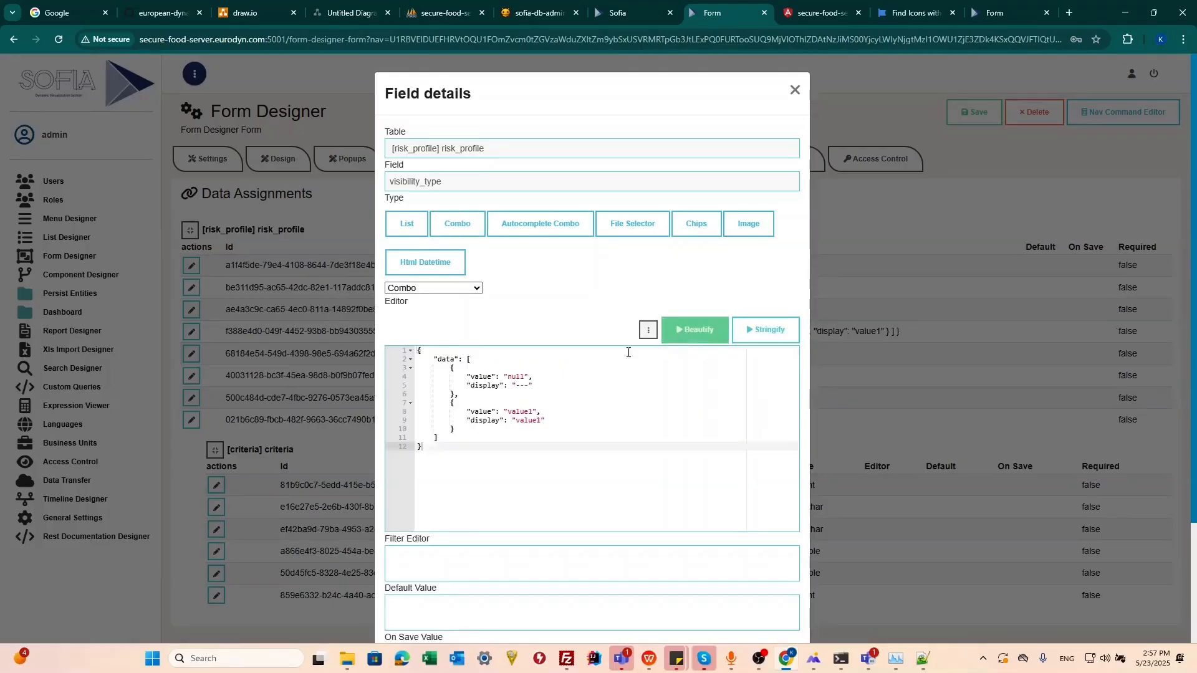
{"action": "left_click", "coordinate": [530, 387]}
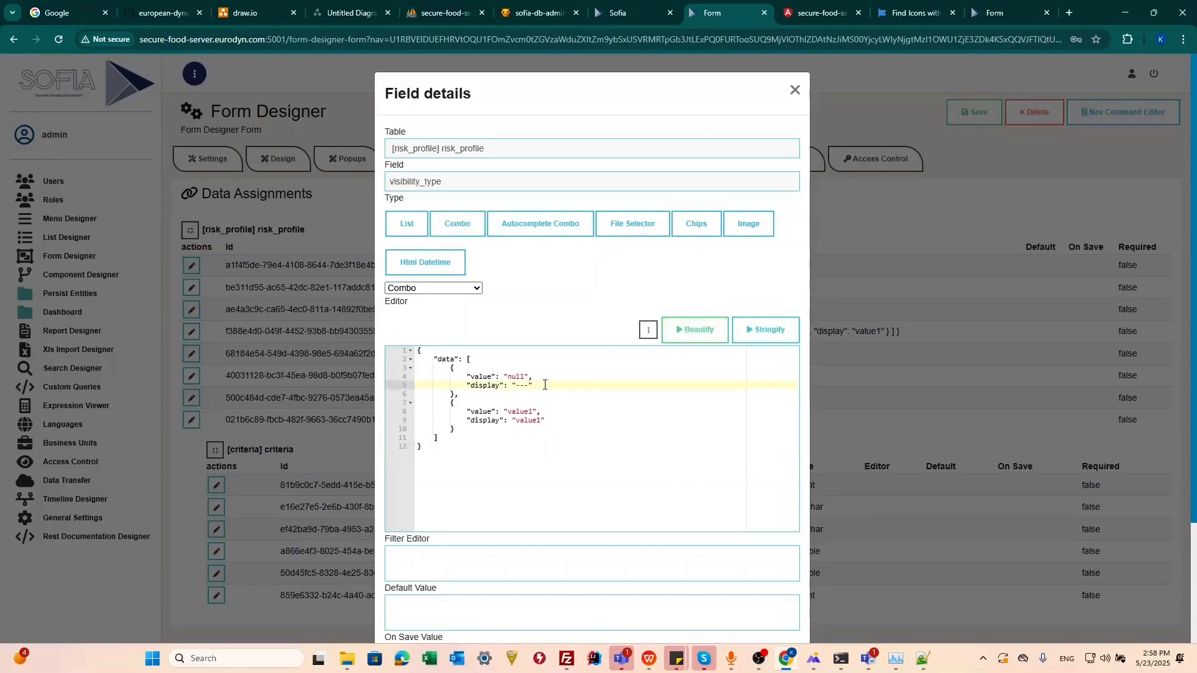
{"action": "double_click", "coordinate": [519, 379]}
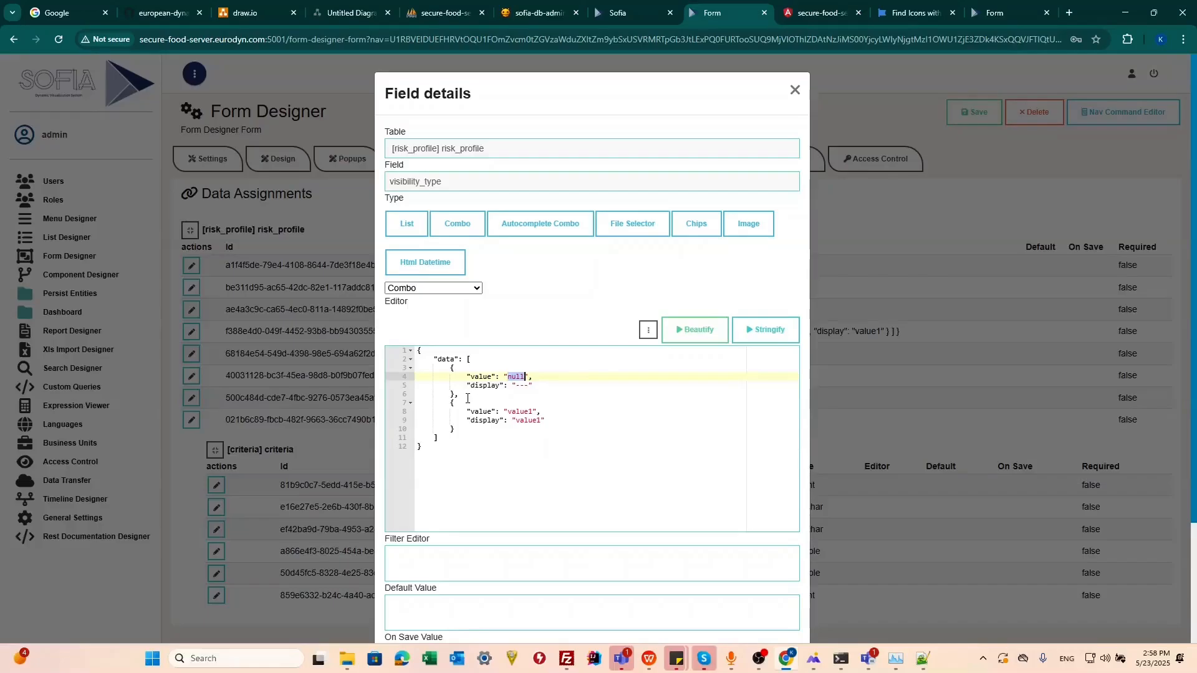
{"action": "type", "text": "Public"}
{"action": "double_click", "coordinate": [523, 386]}
{"action": "type", "text": "Public"}
{"action": "key", "text": "ctrl+z"}
{"action": "left_click", "coordinate": [520, 394]}
{"action": "left_click_drag", "start_coordinate": [528, 387], "coordinate": [510, 411]}
{"action": "type", "text": "Public"}
{"action": "type", "text": "Private"}
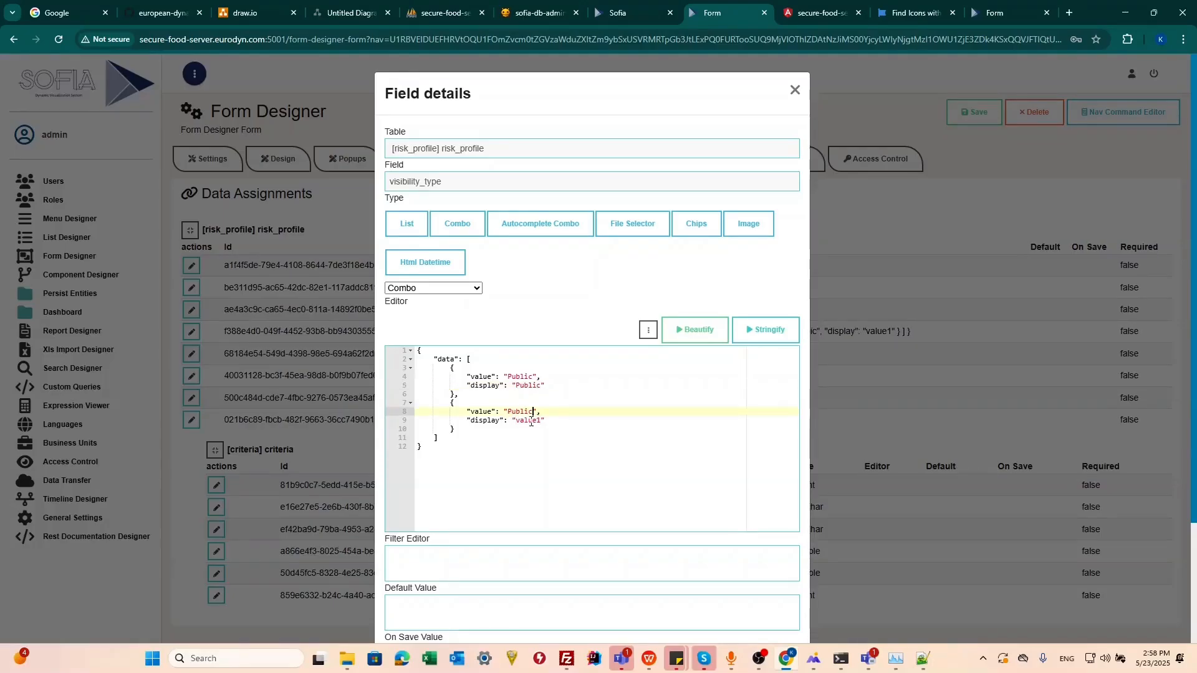
{"action": "left_click_drag", "start_coordinate": [541, 421], "coordinate": [517, 422]}
{"action": "type", "text": "Private"}
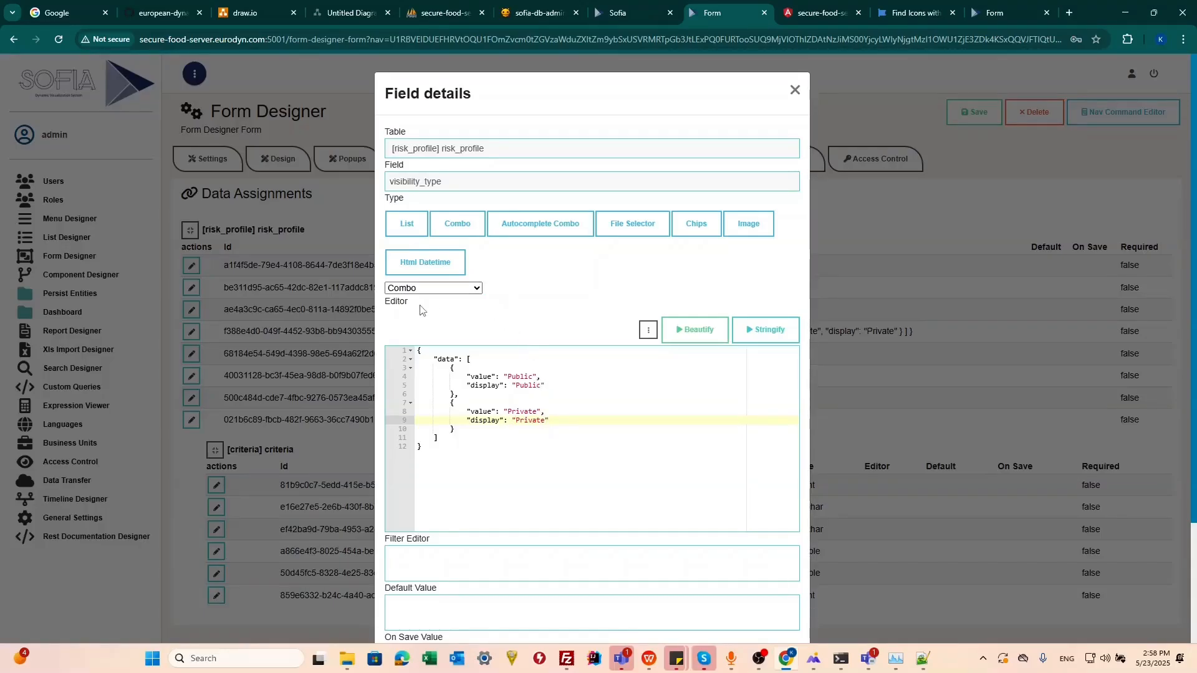
Step: Set the visibility_type default value to Public and save the form
{"action": "scroll", "coordinate": [447, 447], "scroll_direction": "down", "scroll_amount": 3}
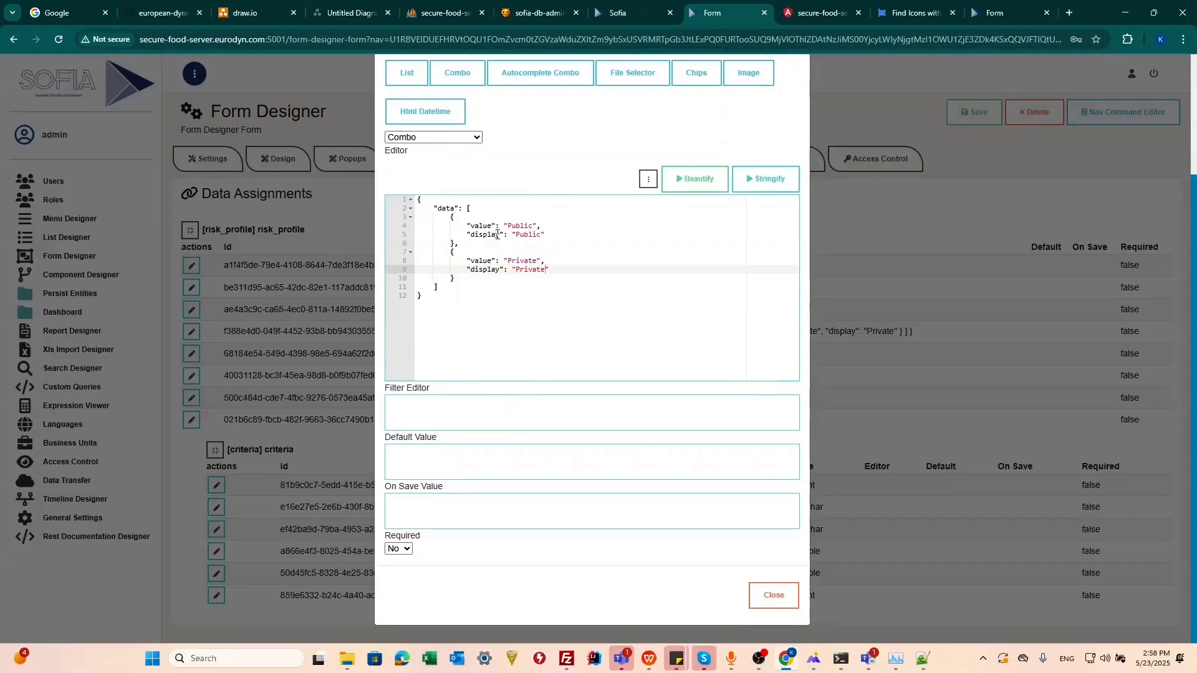
{"action": "double_click", "coordinate": [514, 226]}
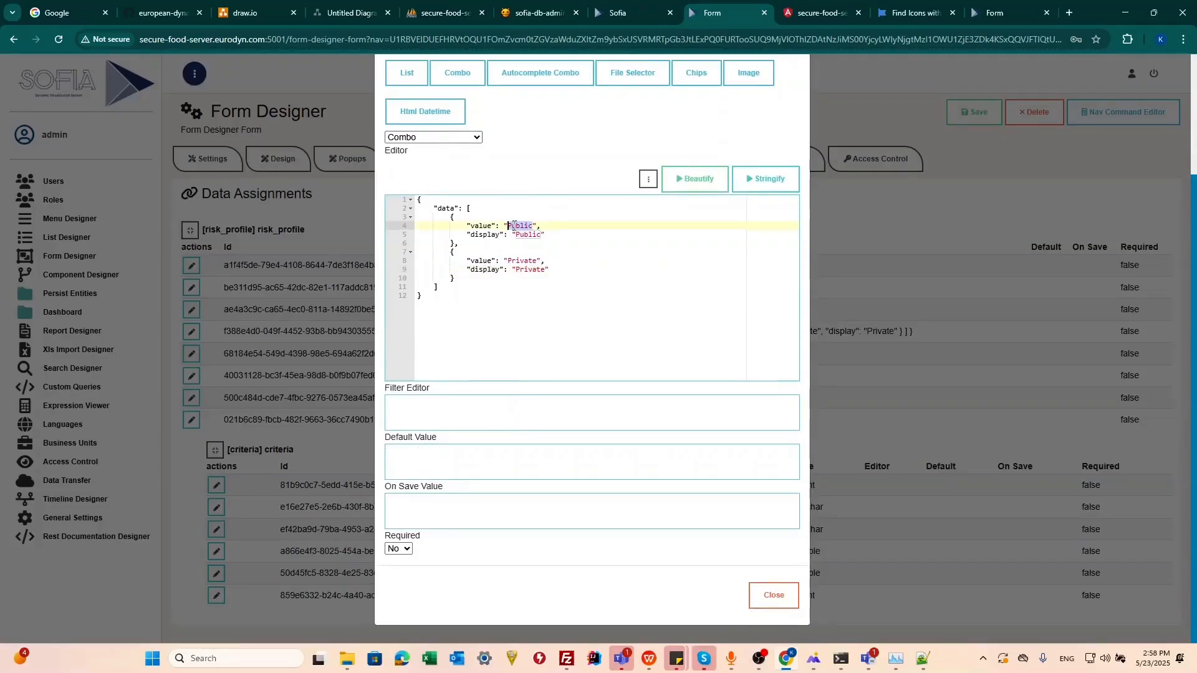
{"action": "left_click", "coordinate": [417, 467]}
{"action": "type", "text": "'Public'"}
{"action": "left_click", "coordinate": [850, 393]}
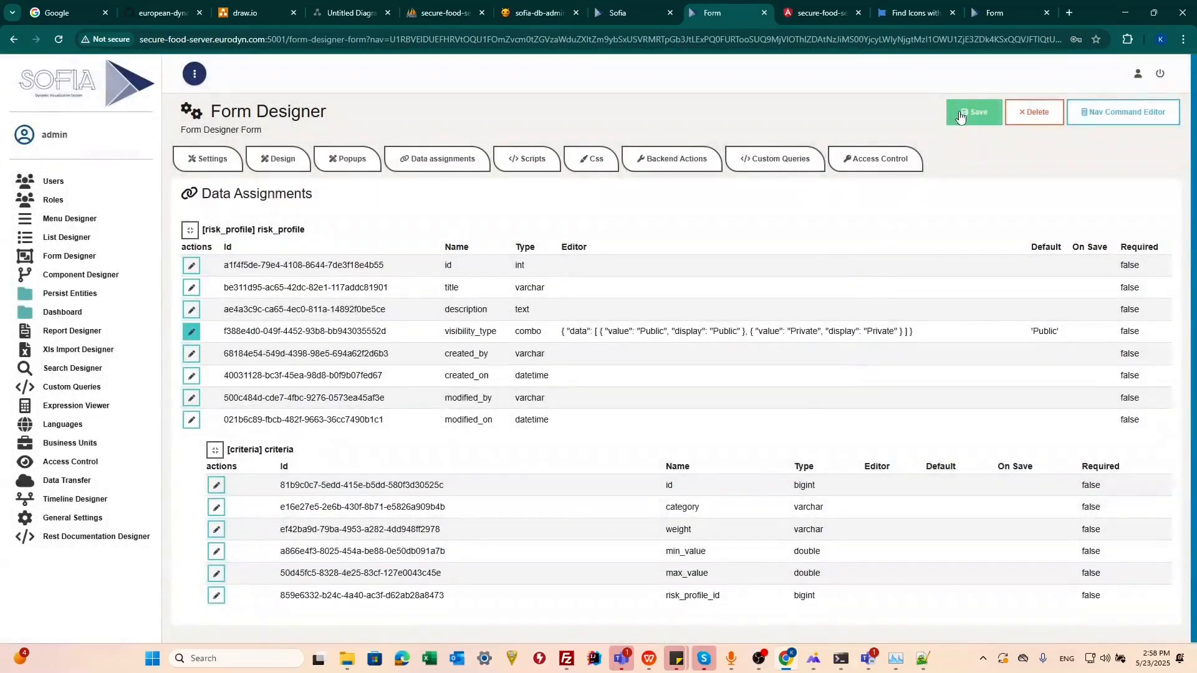
{"action": "left_click", "coordinate": [960, 117]}
{"action": "left_click", "coordinate": [282, 161]}
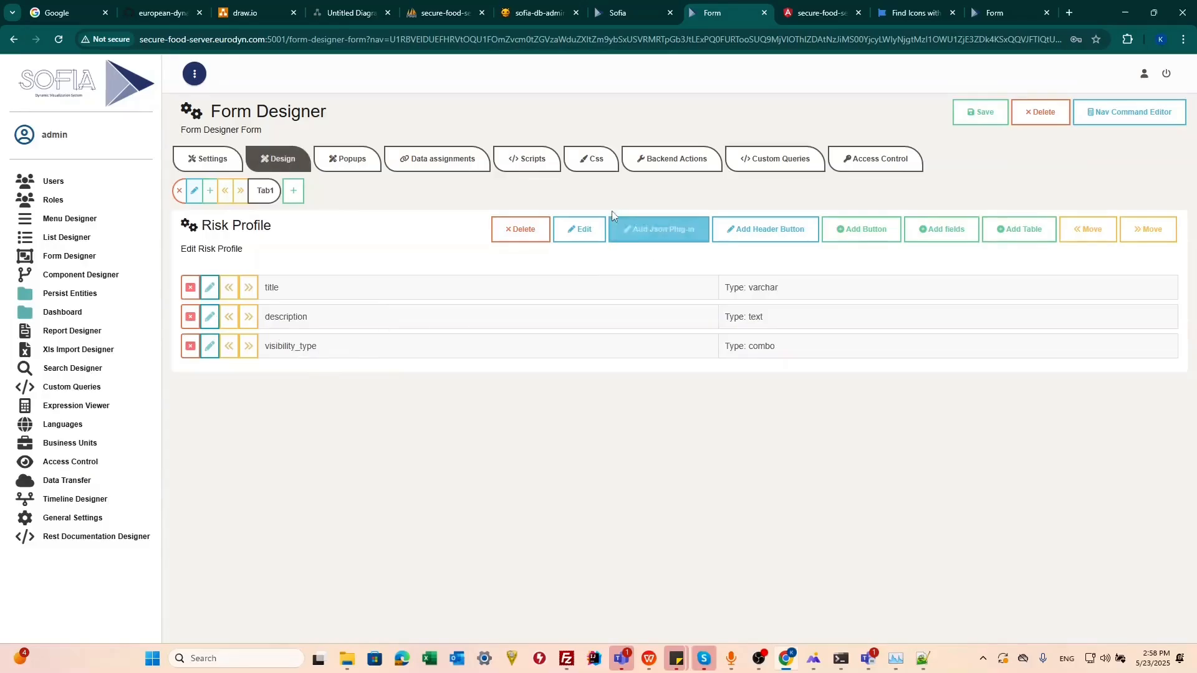
{"action": "left_click", "coordinate": [973, 114]}
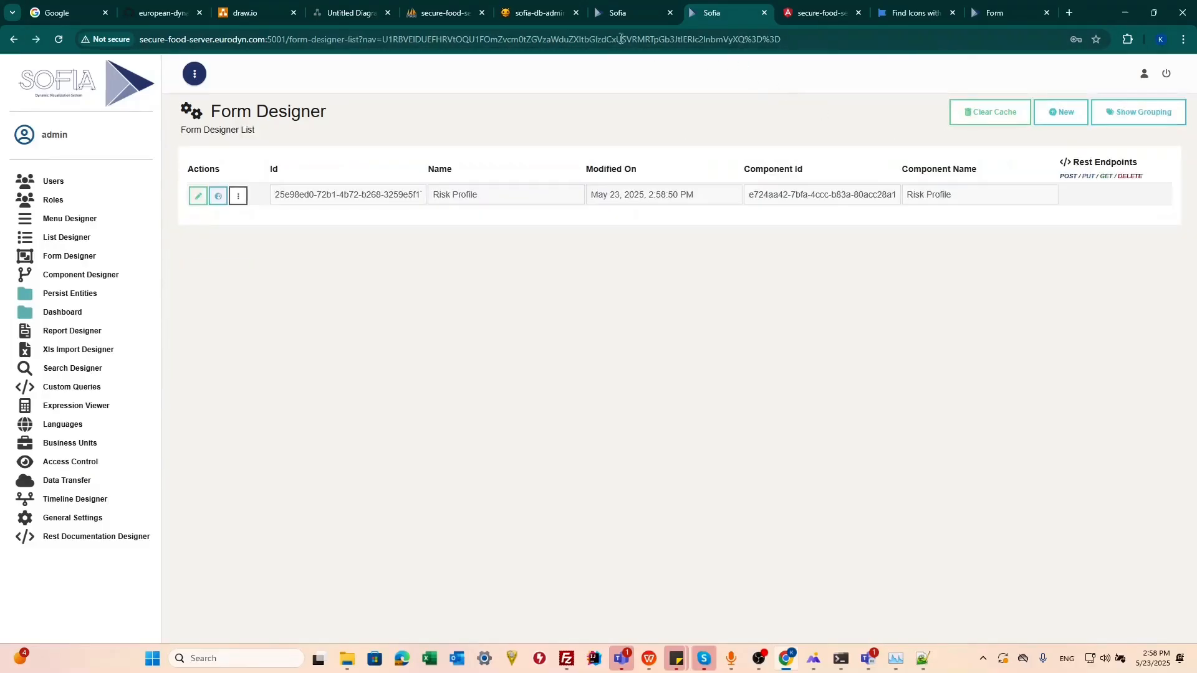
Step: Open a new Risk Profile in the client application and try the Visibility options
{"action": "left_click", "coordinate": [820, 13]}
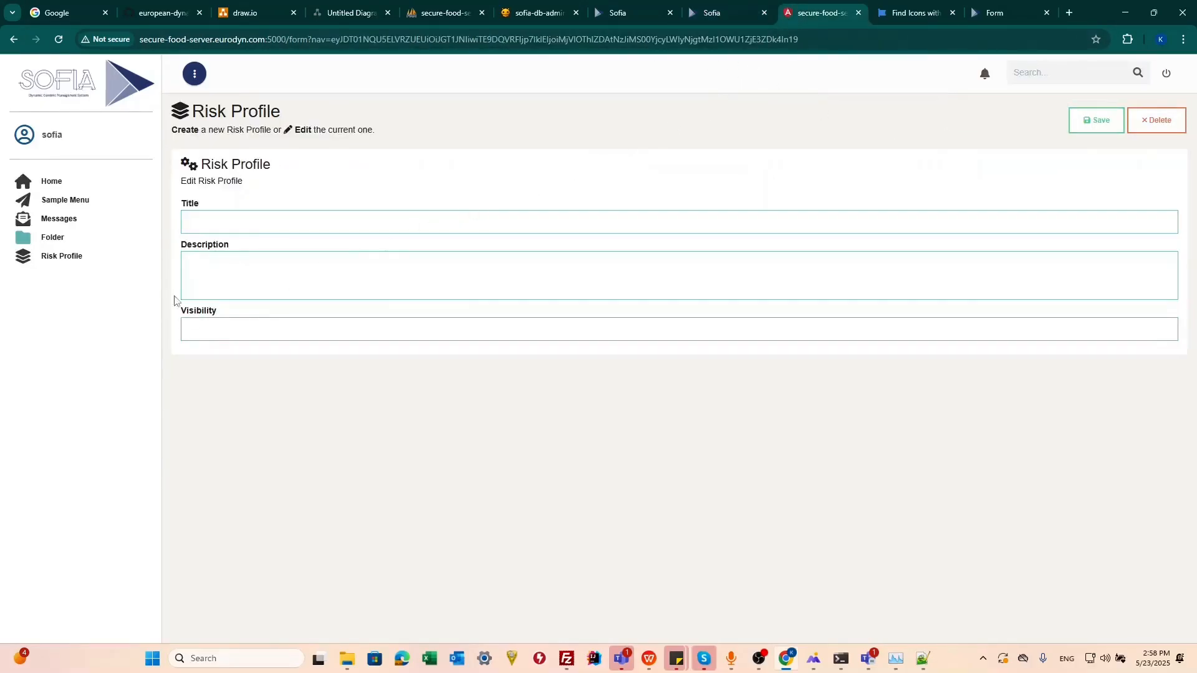
{"action": "left_click", "coordinate": [67, 257]}
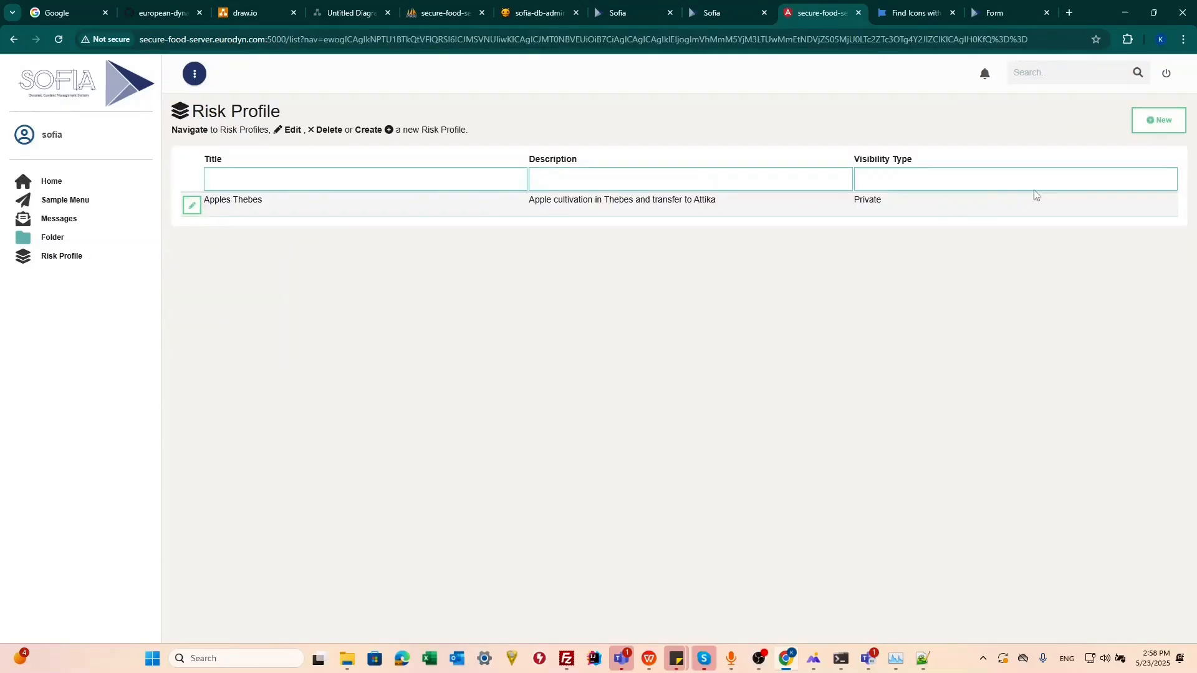
{"action": "left_click", "coordinate": [1158, 121]}
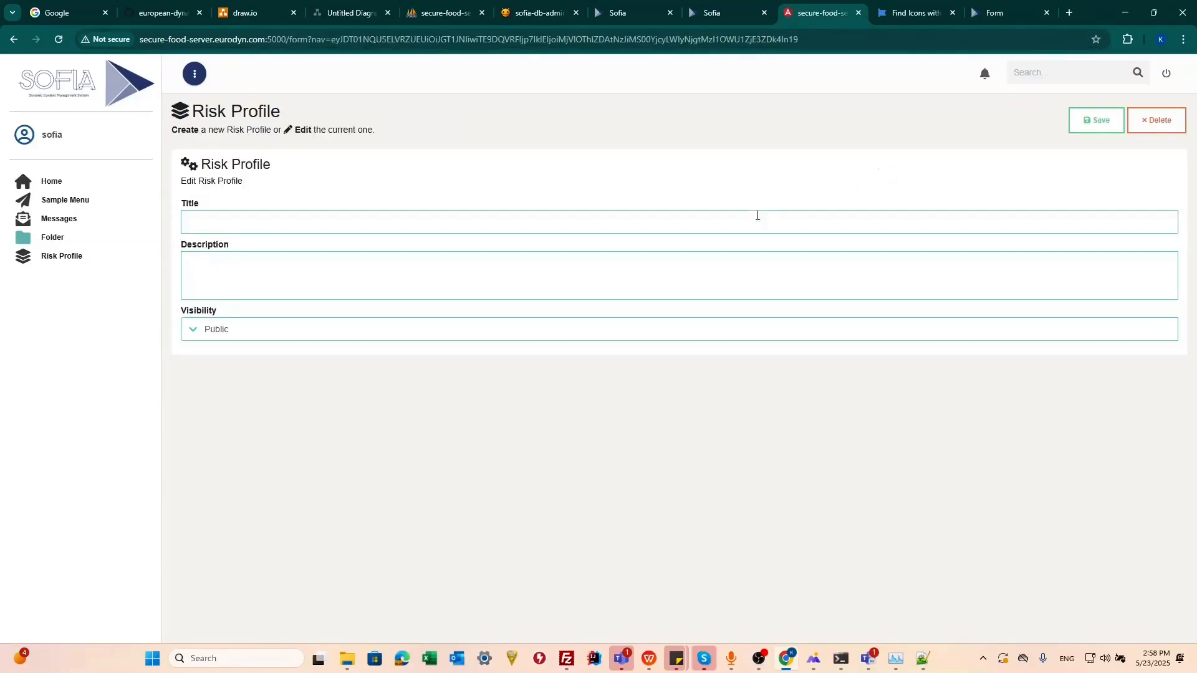
{"action": "left_click", "coordinate": [227, 329]}
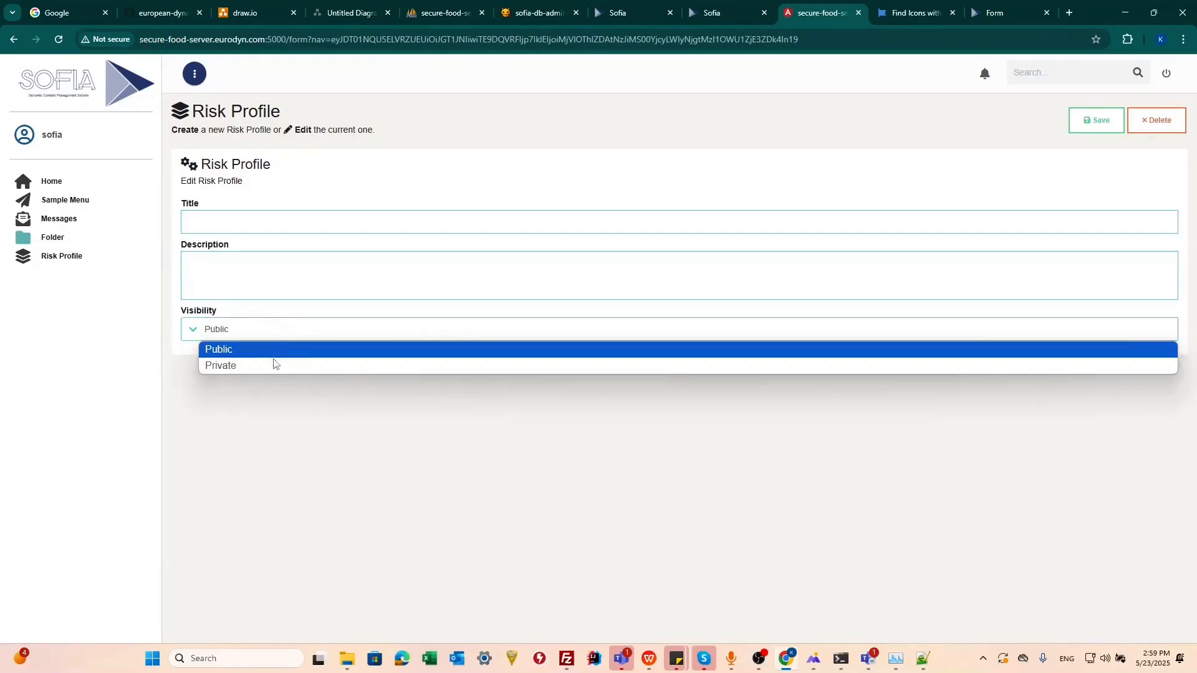
{"action": "left_click", "coordinate": [243, 366]}
Step: Set the visibility_type field's design message to 'Select Private to hide this profile from other users of the application' and save
{"action": "left_click", "coordinate": [704, 14]}
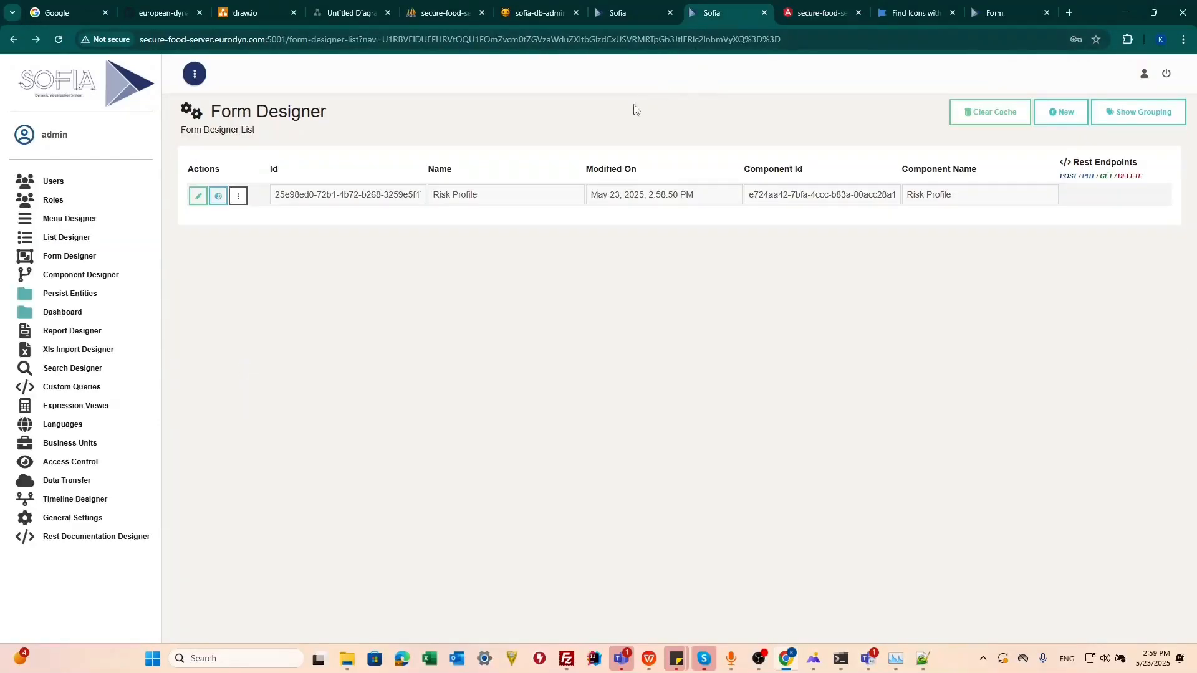
{"action": "left_click", "coordinate": [194, 197]}
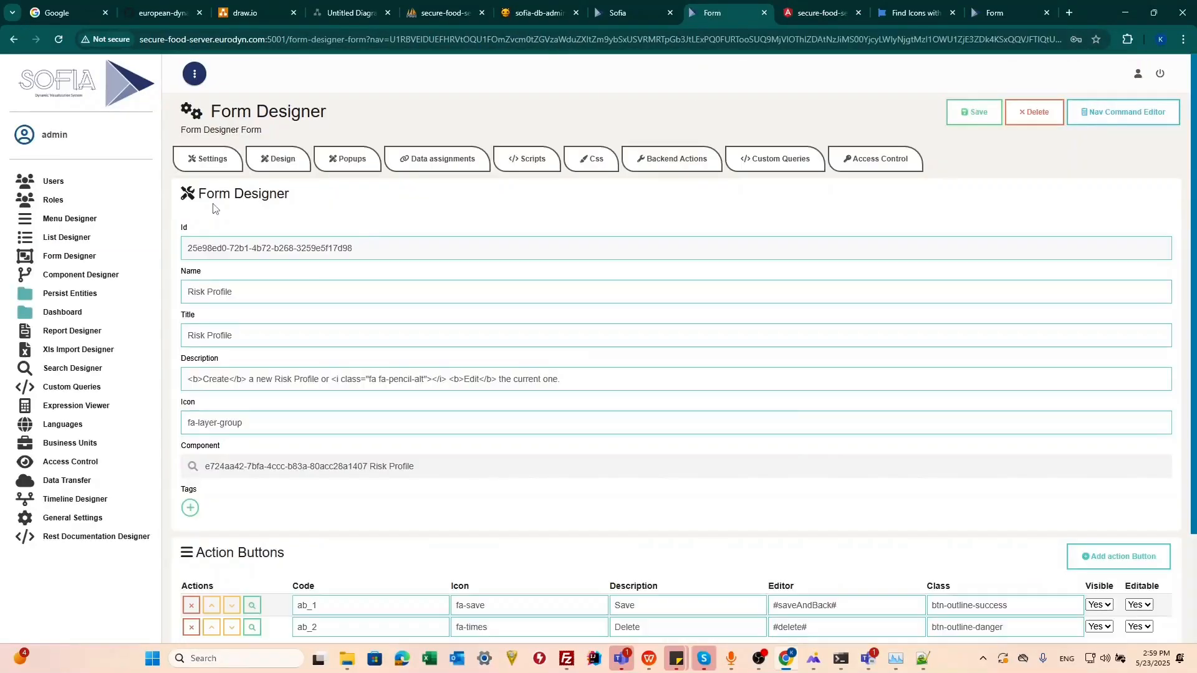
{"action": "left_click", "coordinate": [265, 164]}
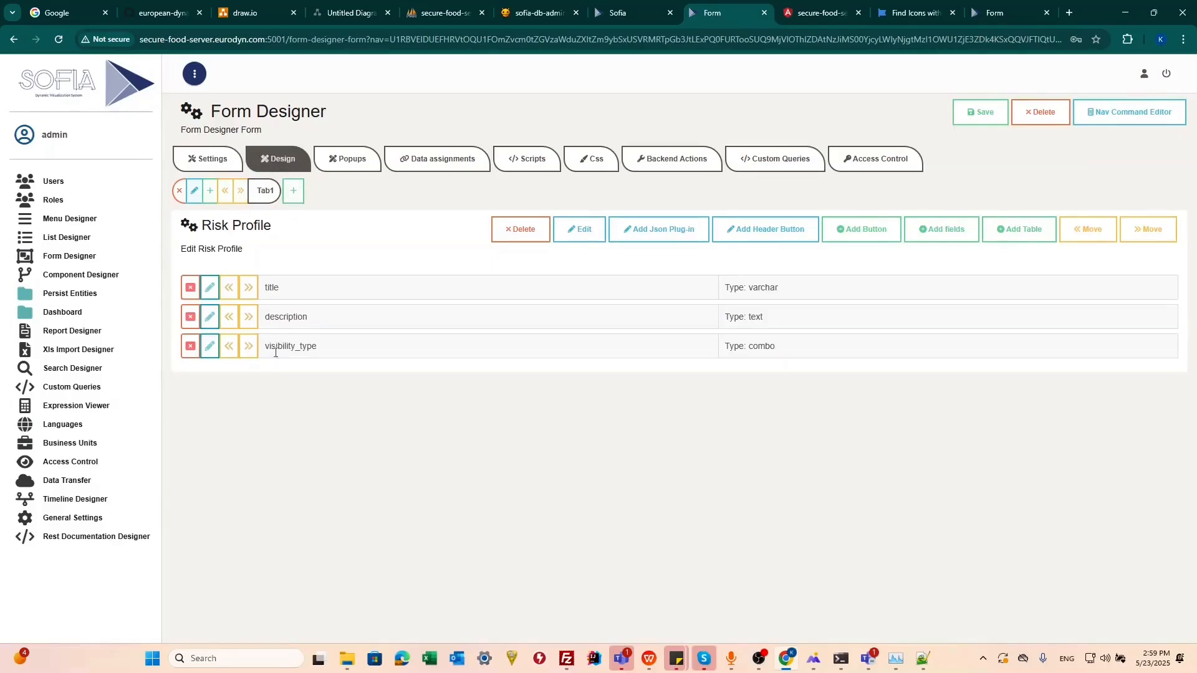
{"action": "left_click", "coordinate": [210, 347]}
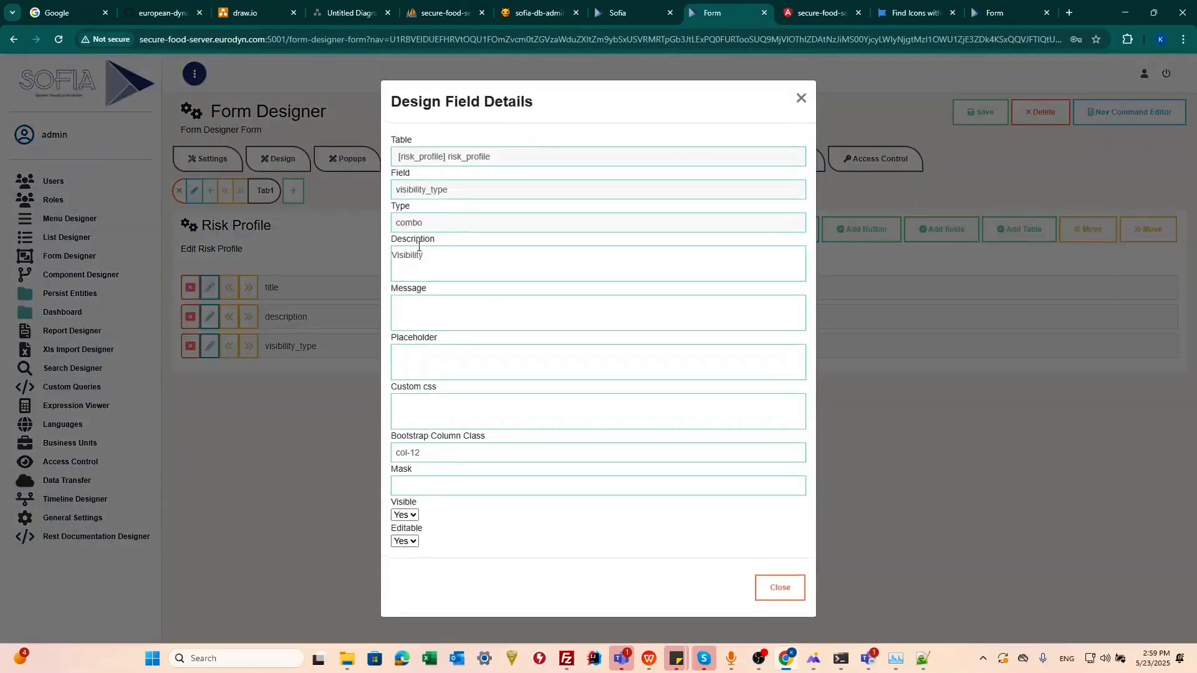
{"action": "left_click_drag", "start_coordinate": [426, 255], "coordinate": [349, 257]}
{"action": "left_click", "coordinate": [790, 11]}
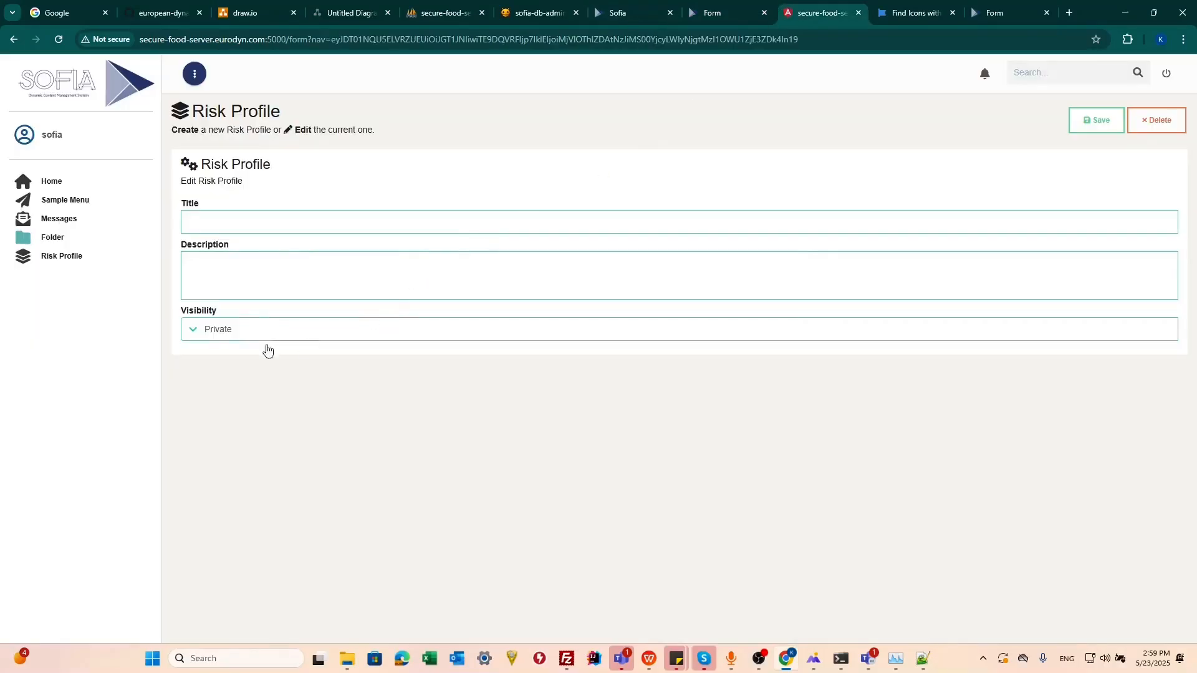
{"action": "double_click", "coordinate": [184, 310]}
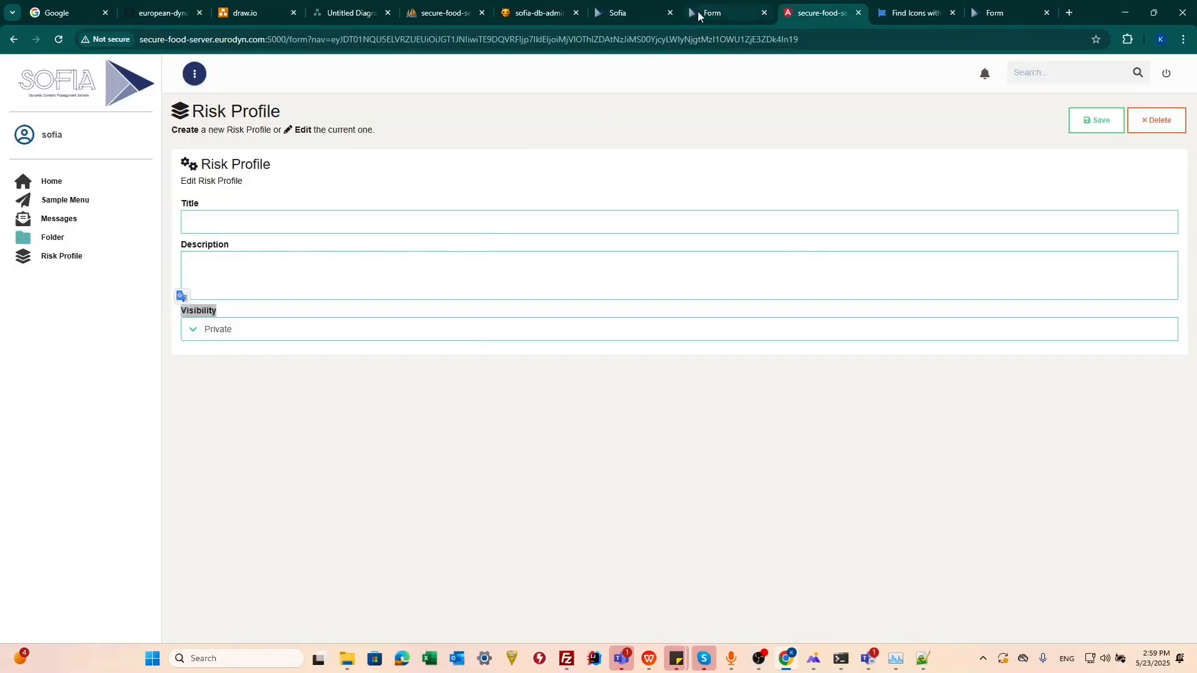
{"action": "left_click", "coordinate": [698, 11]}
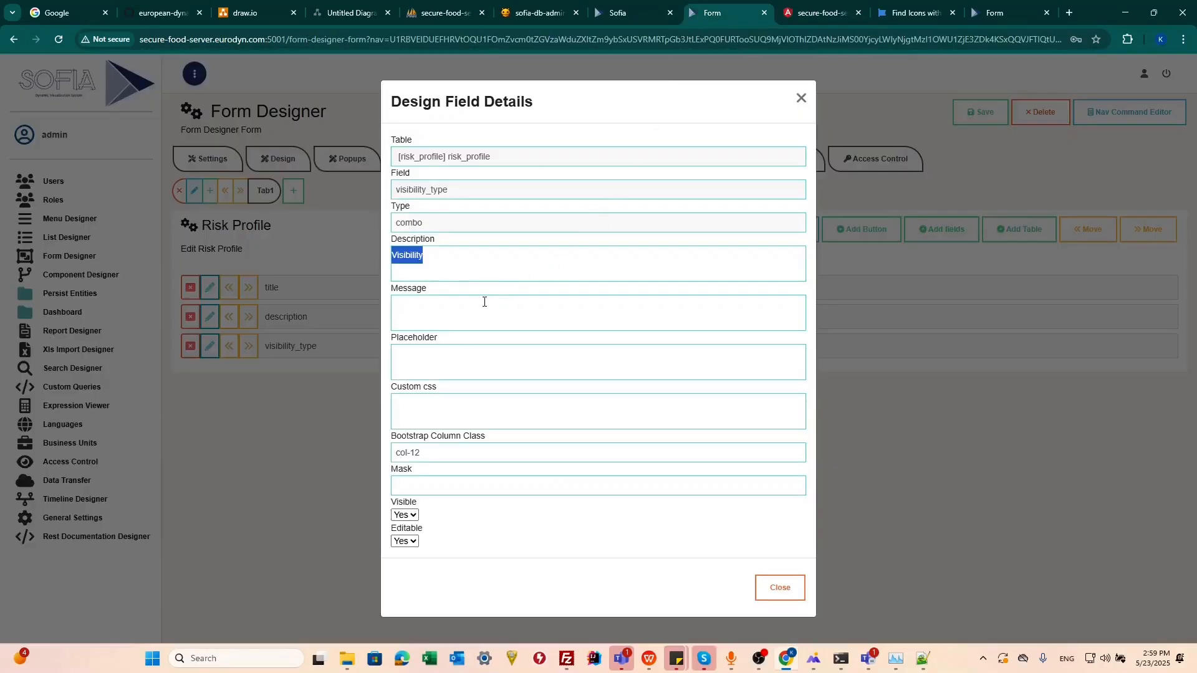
{"action": "left_click", "coordinate": [414, 311]}
{"action": "type", "text": "Sele"}
{"action": "type", "text": "ct"}
{"action": "type", "text": " Public"}
{"action": "type", "text": " or"}
{"action": "double_click", "coordinate": [447, 304]}
{"action": "left_click_drag", "start_coordinate": [446, 302], "coordinate": [441, 305]}
{"action": "type", "text": "Private"}
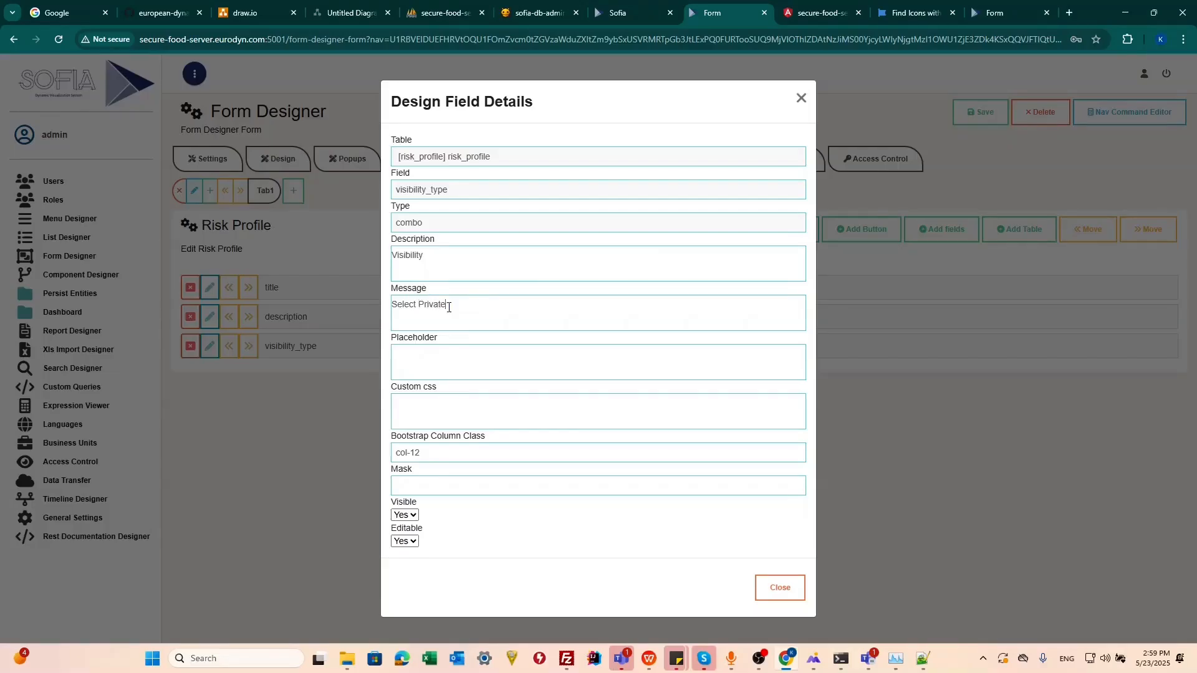
{"action": "type", "text": " to hide this "}
{"action": "type", "text": "profile found"}
{"action": "key", "text": "BackSpace"}
{"action": "key", "text": "BackSpace"}
{"action": "key", "text": "BackSpace"}
{"action": "key", "text": "BackSpace"}
{"action": "type", "text": "rom other users"}
{"action": "type", "text": " of the"}
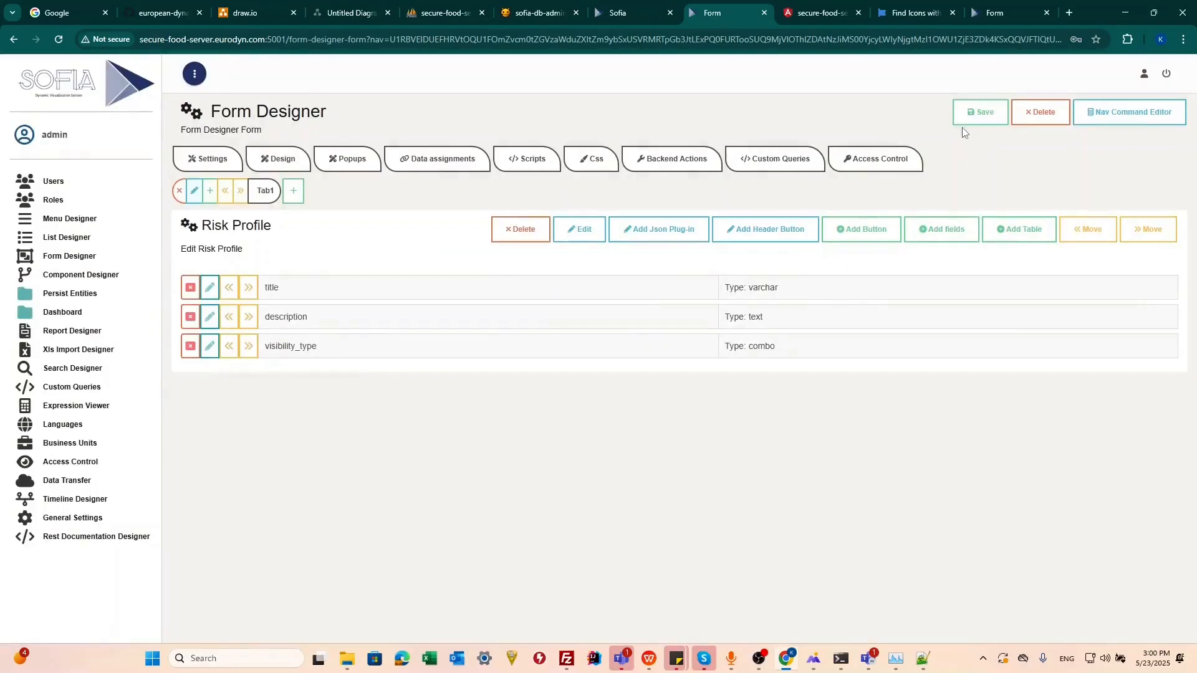
{"action": "left_click", "coordinate": [967, 119]}
Step: Create and save a new Risk Profile titled 'Risk Profile 2' with description 'Risk Profile 2' in the client application
{"action": "left_click", "coordinate": [820, 13]}
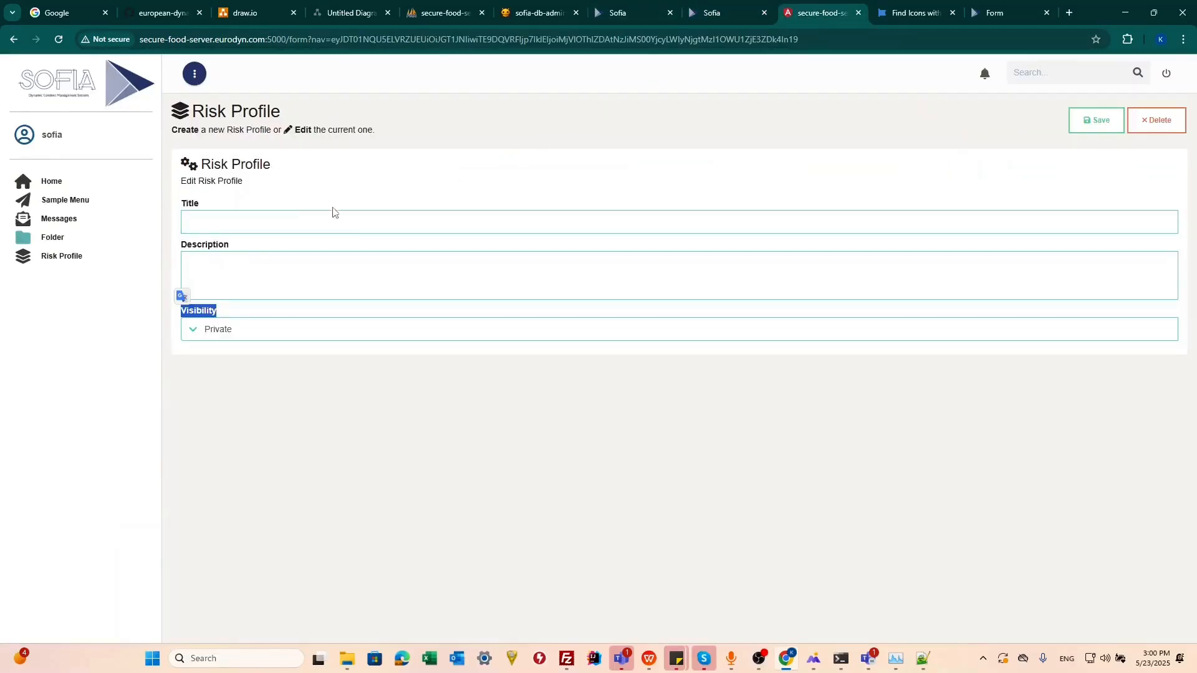
{"action": "left_click", "coordinate": [57, 257]}
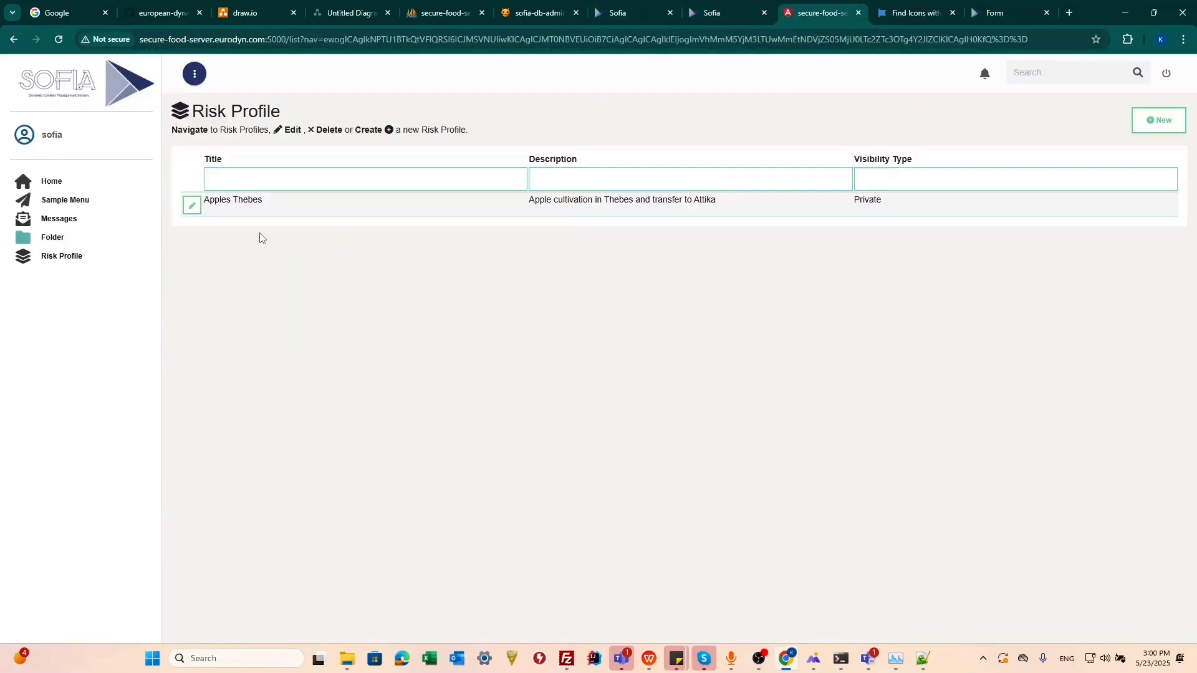
{"action": "left_click", "coordinate": [1170, 128]}
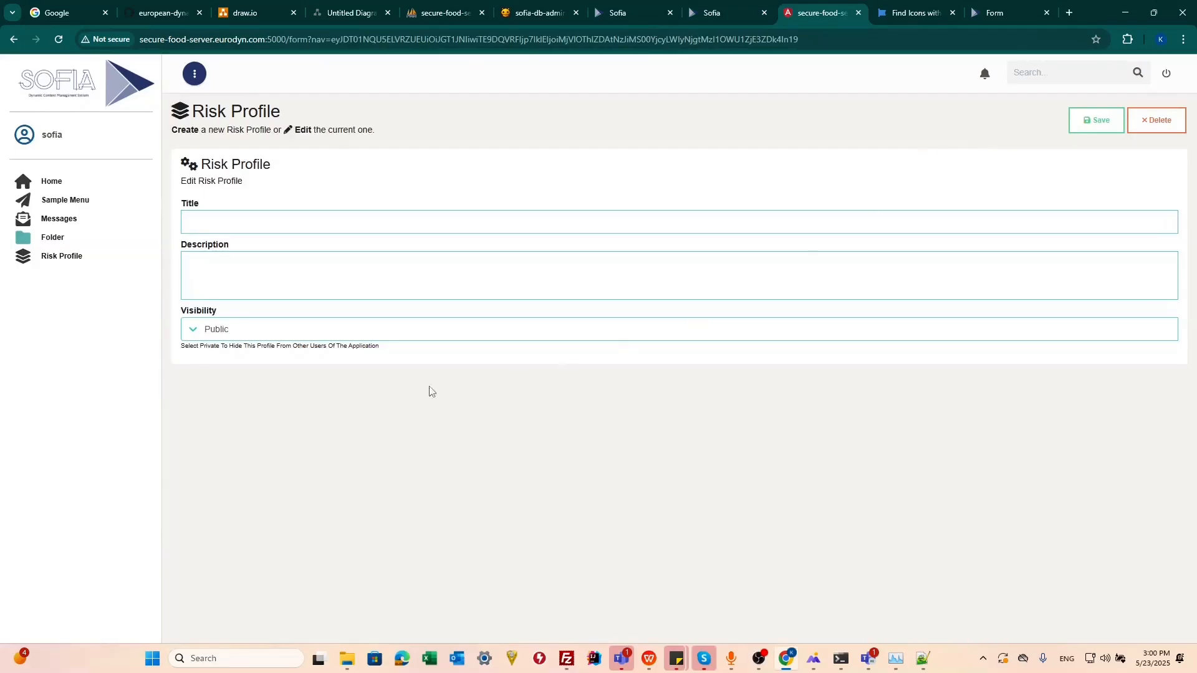
{"action": "left_click_drag", "start_coordinate": [376, 347], "coordinate": [183, 348]}
{"action": "left_click", "coordinate": [372, 219]}
{"action": "type", "text": "RIsk Profile 2"}
{"action": "key", "text": "Tab"}
{"action": "type", "text": "Risk Pe"}
{"action": "key", "text": "BackSpace"}
{"action": "type", "text": "rofile 2"}
{"action": "left_click", "coordinate": [1096, 121]}
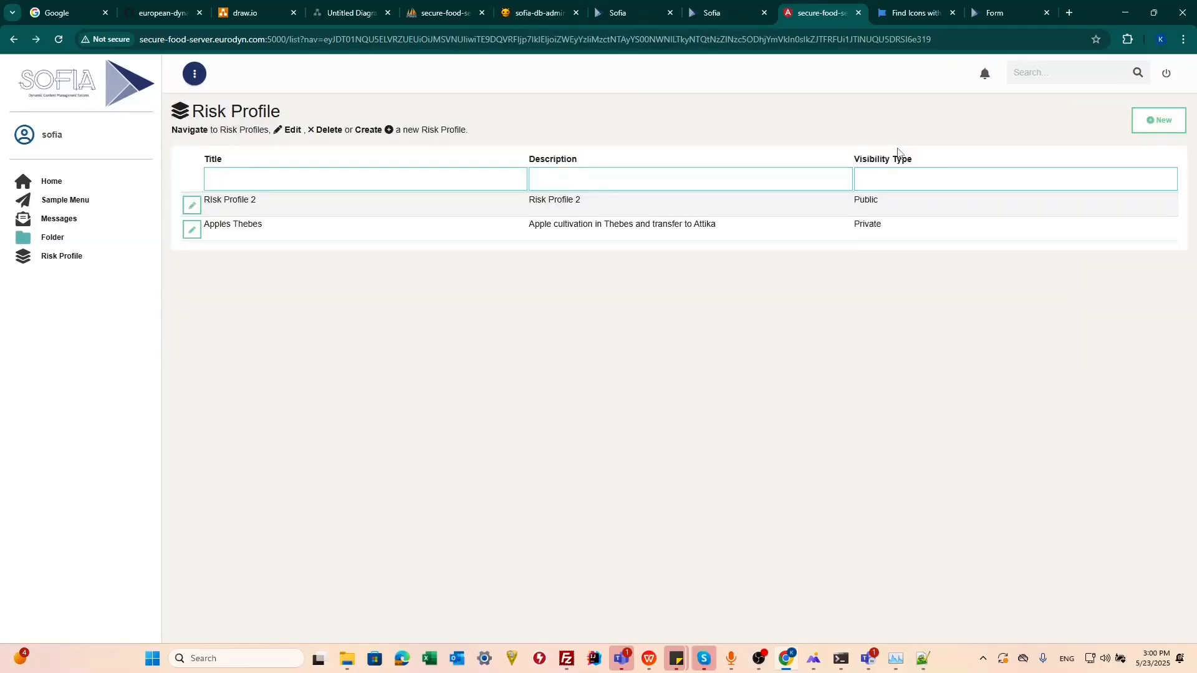